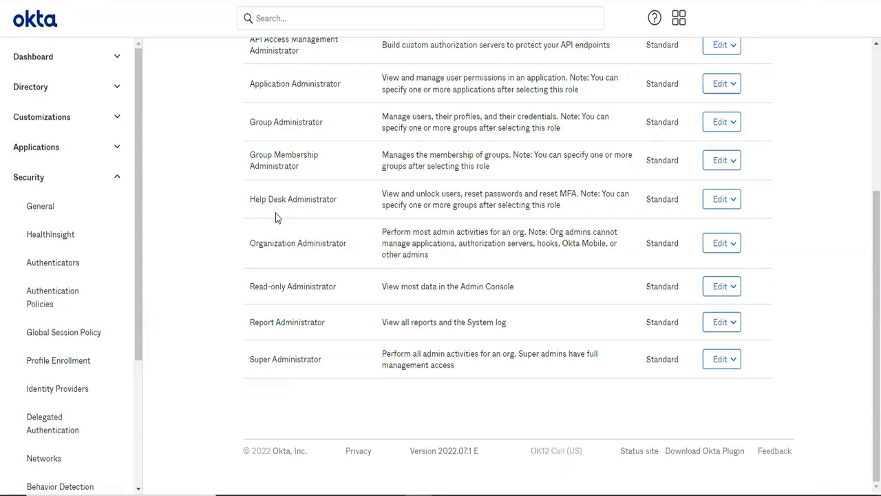
Start a new administrator assignment from the Administrators overview
scroll(276, 213, up, 3)
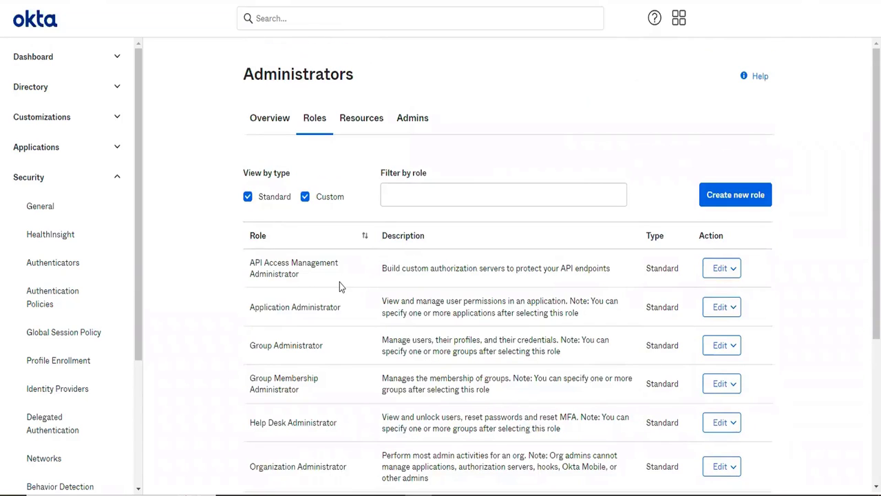
click(279, 130)
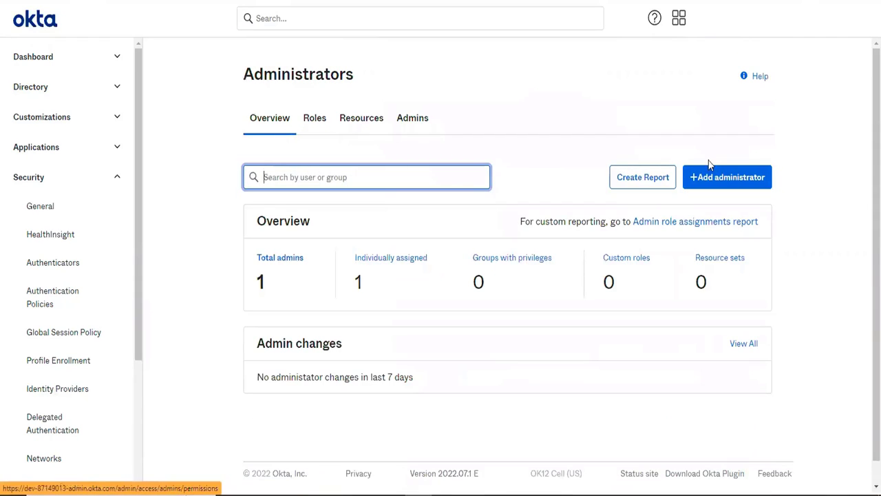
click(726, 178)
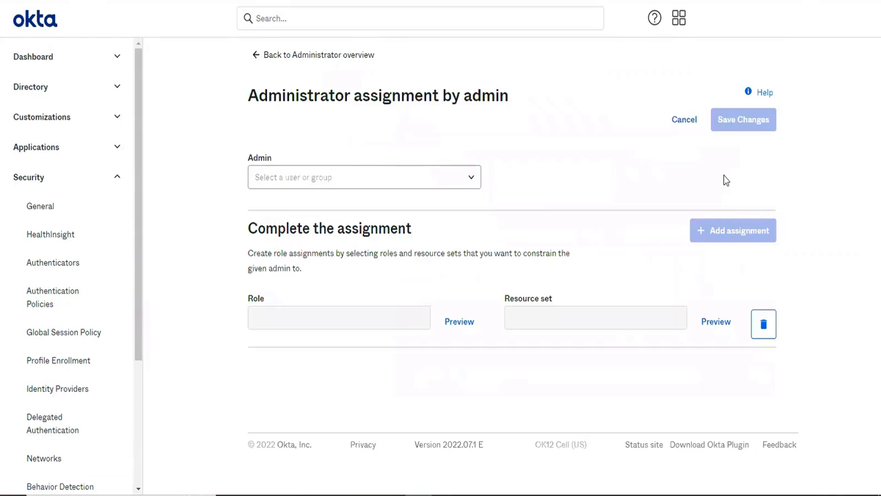
Try to find the user for the Admin field by searching with the first letters of a name
click(329, 182)
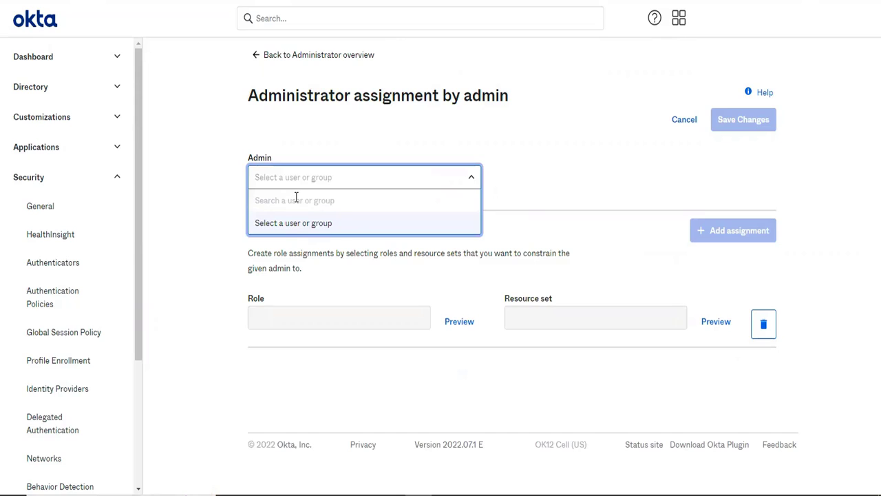
text(as)
key(BackSpace)
key(BackSpace)
text(te)
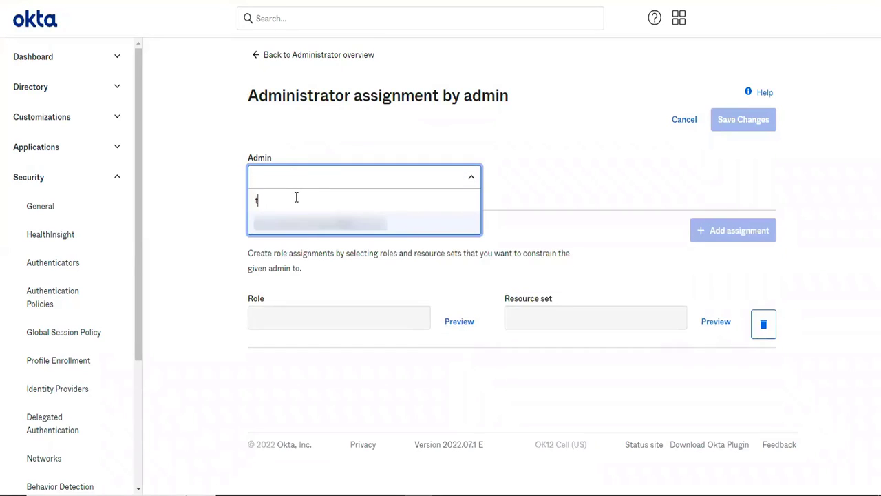
key(BackSpace)
key(BackSpace)
text(t)
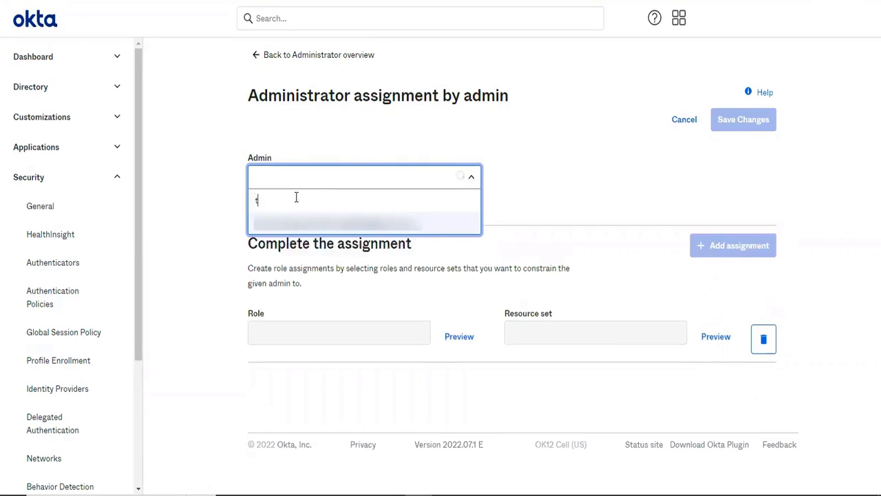
text(e)
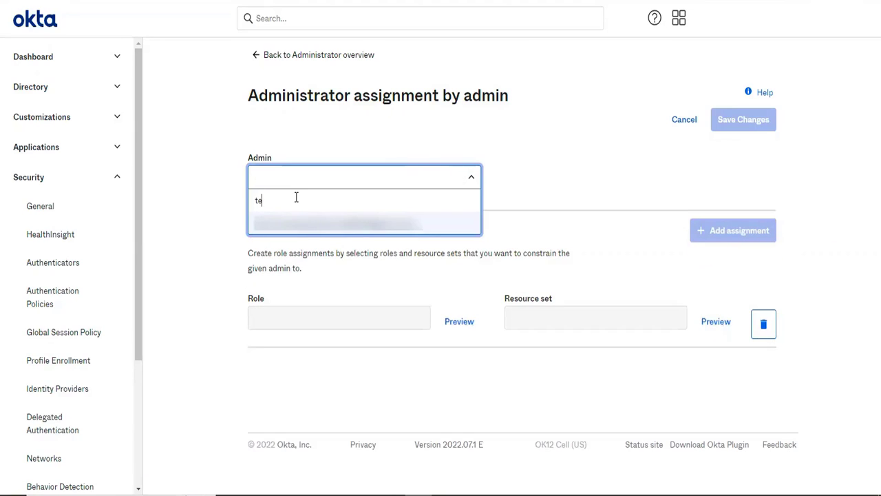
Leave the unfinished assignment and look through the users in the People directory
click(553, 187)
click(56, 88)
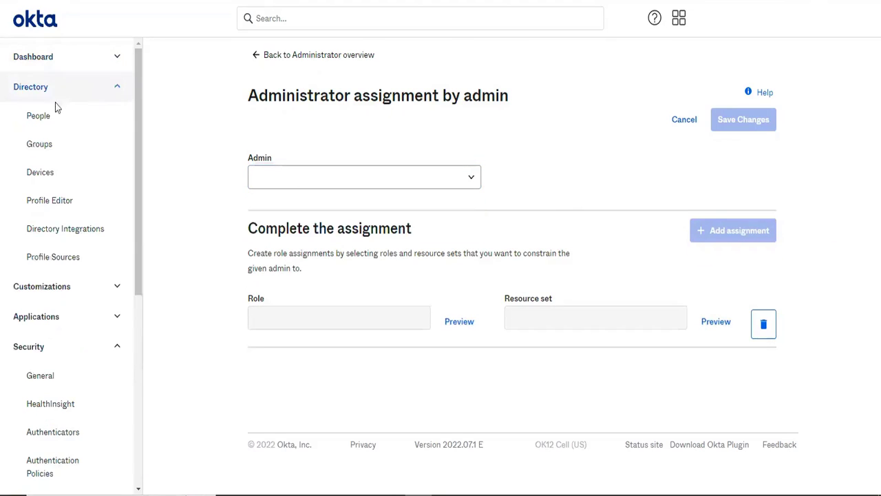
click(46, 127)
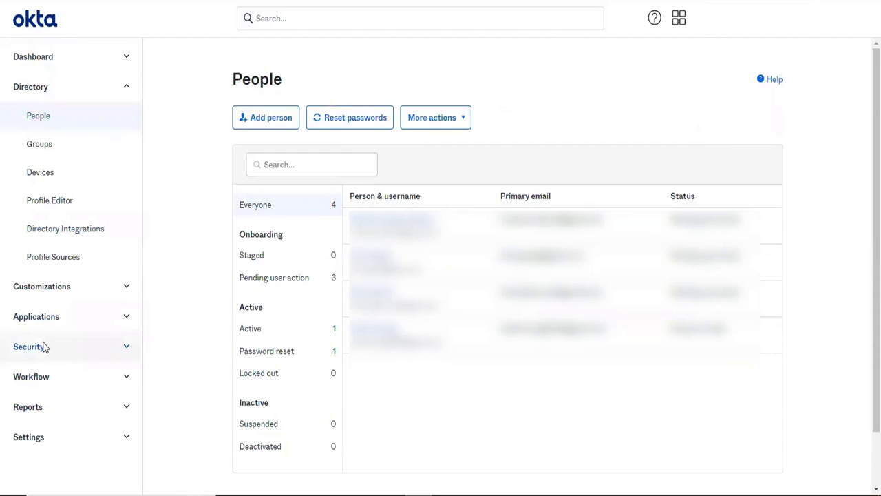
Start a new assignment from the Security Administrators page and find and select the intended user as admin
click(46, 349)
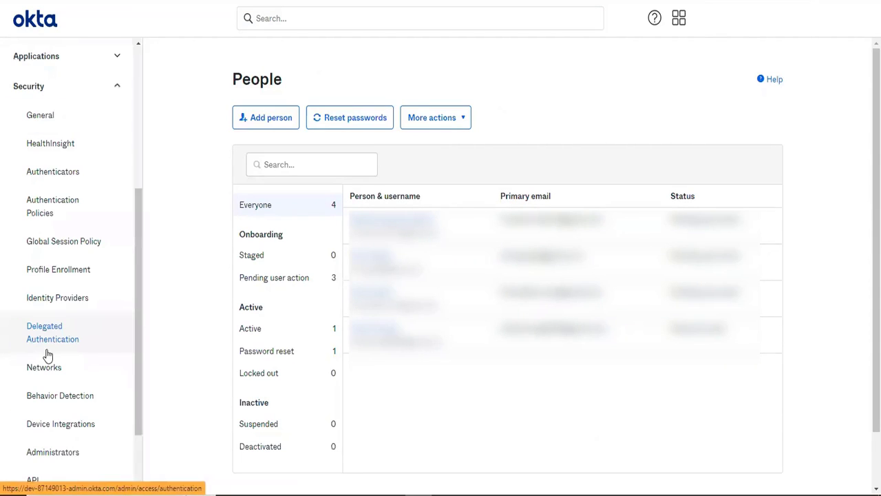
scroll(43, 428, down, 2)
click(46, 379)
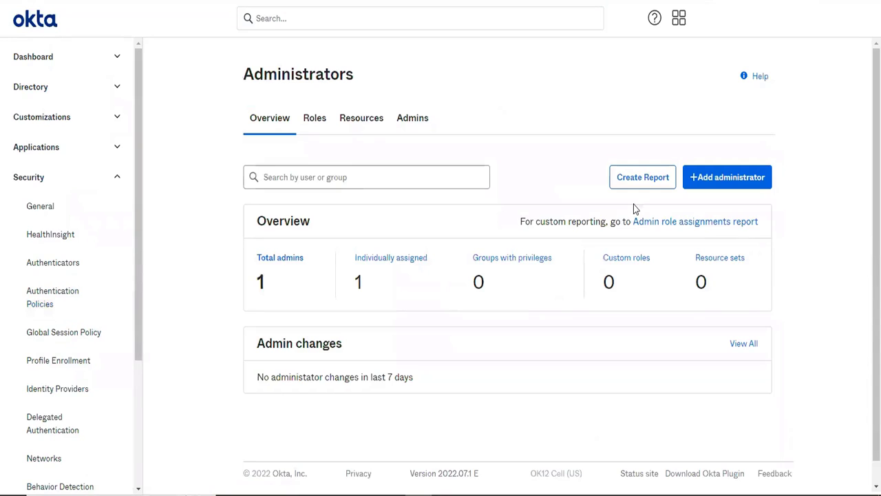
click(730, 178)
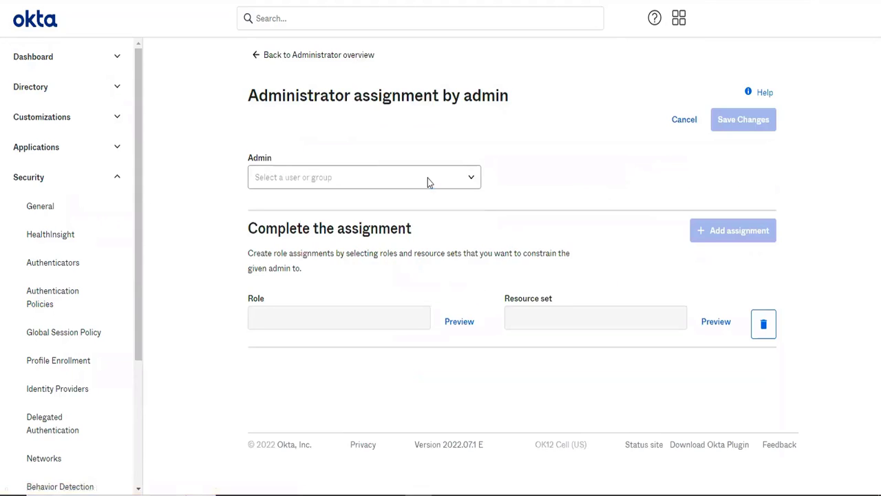
click(396, 183)
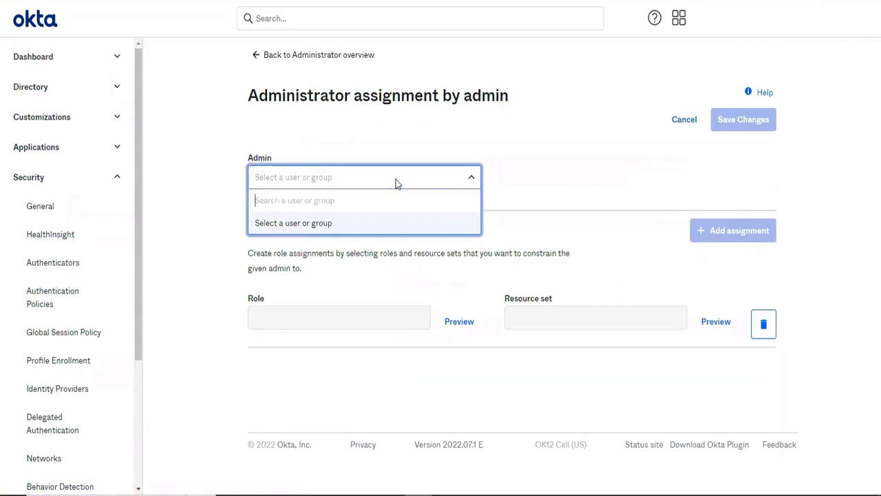
text(pre)
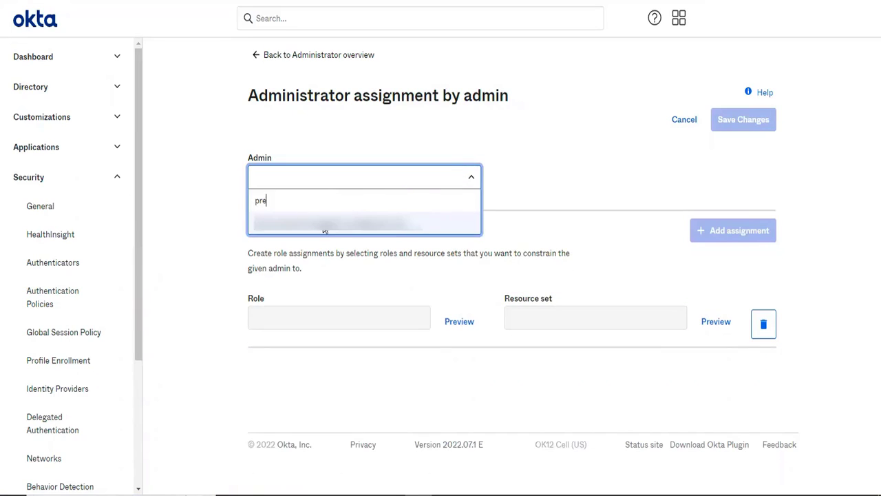
click(325, 223)
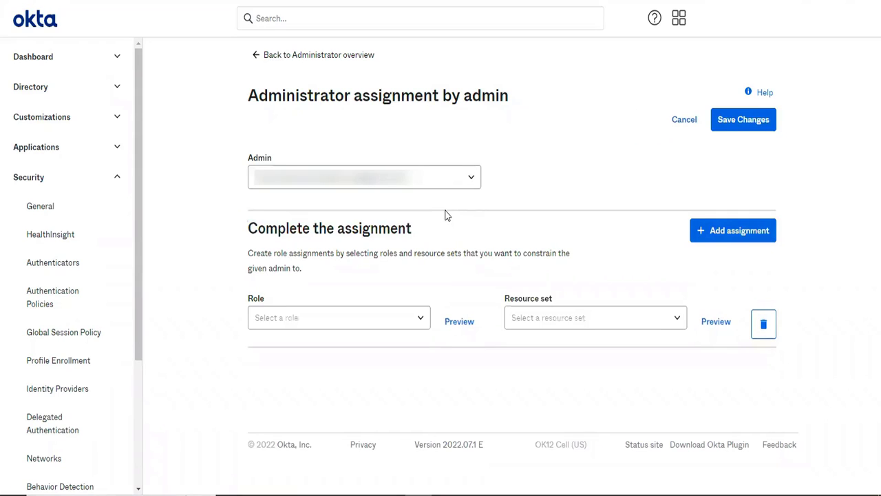
Set the assignment's role to Organization Administrator
click(346, 315)
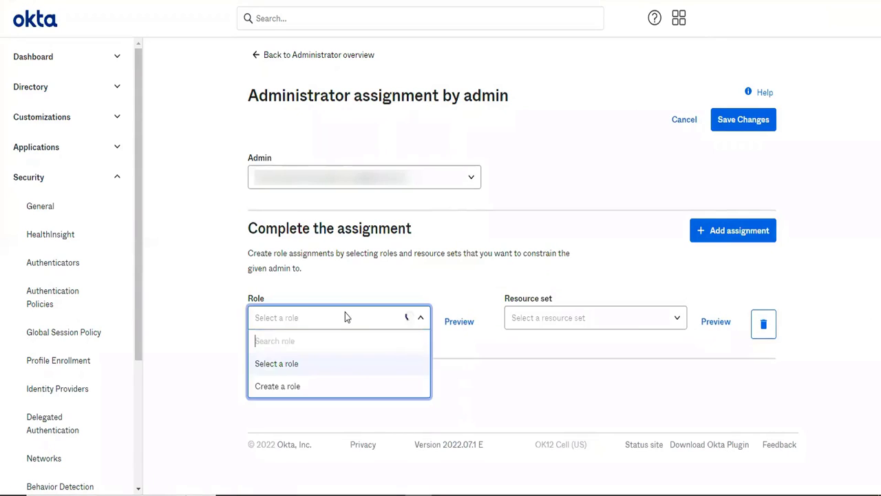
scroll(398, 391, down, 1)
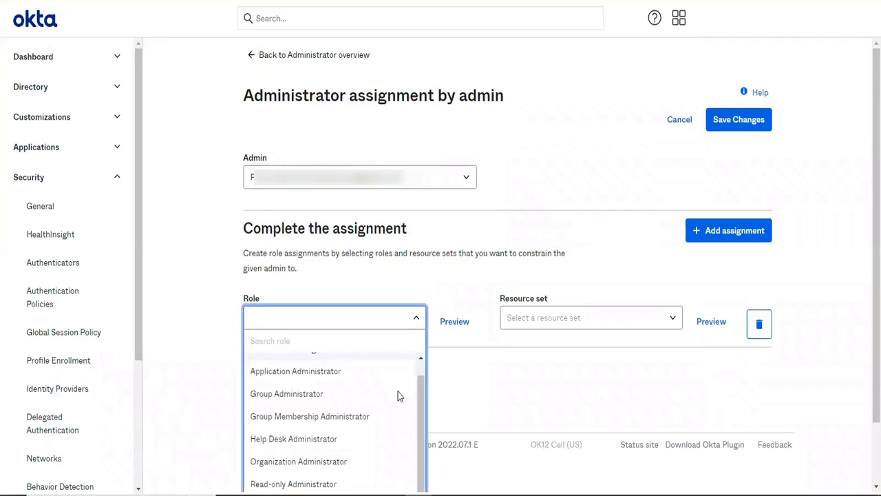
scroll(466, 368, down, 2)
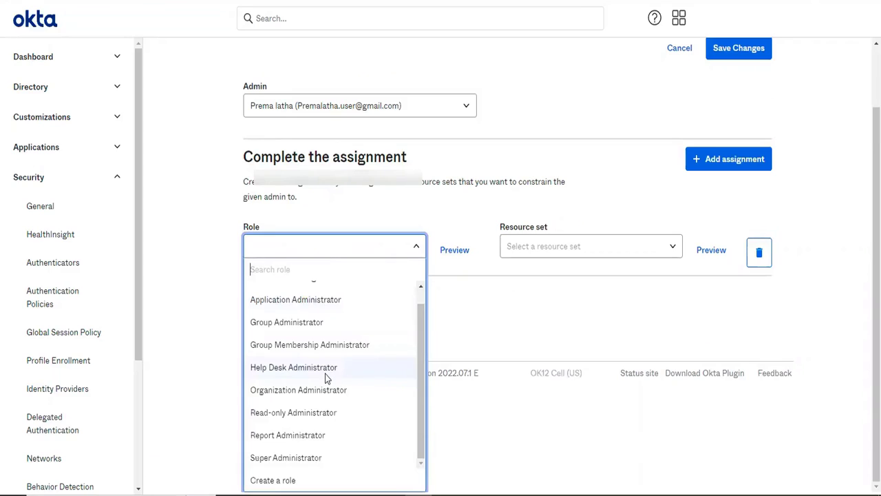
scroll(325, 374, up, 1)
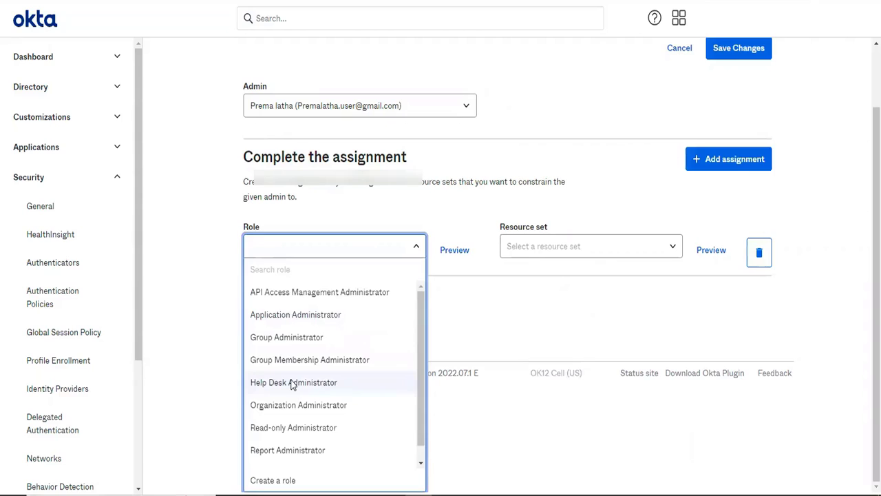
scroll(291, 385, down, 1)
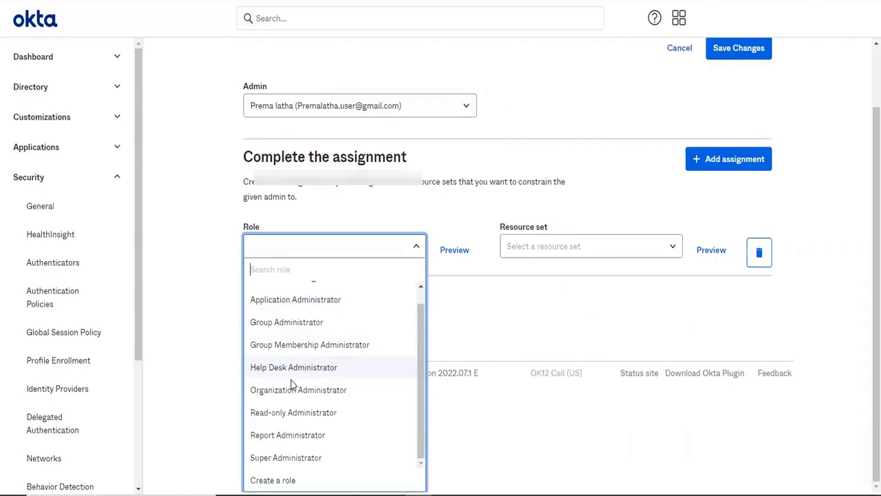
scroll(291, 382, up, 1)
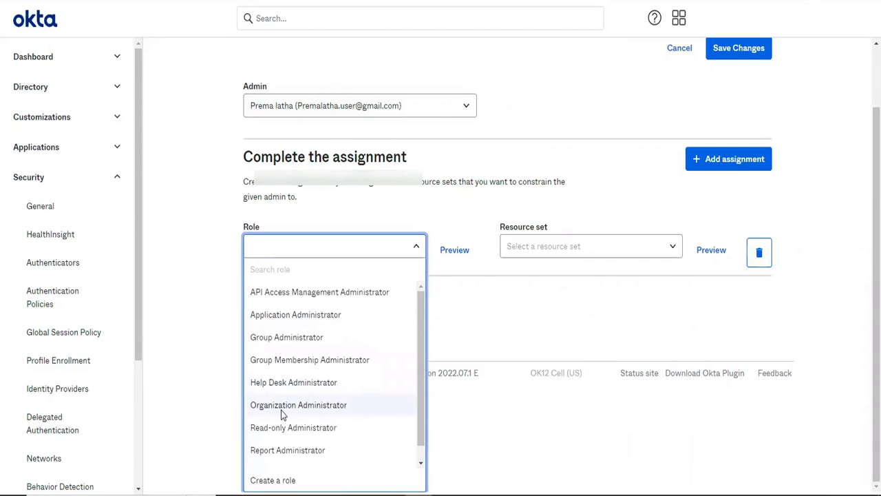
click(281, 409)
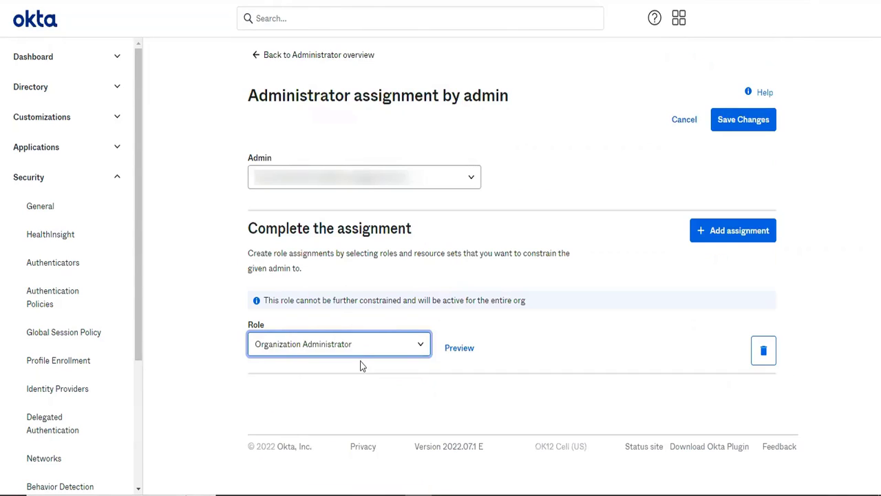
Preview the Organization Administrator role's description and restrictions, and save the administrator assignment
click(457, 348)
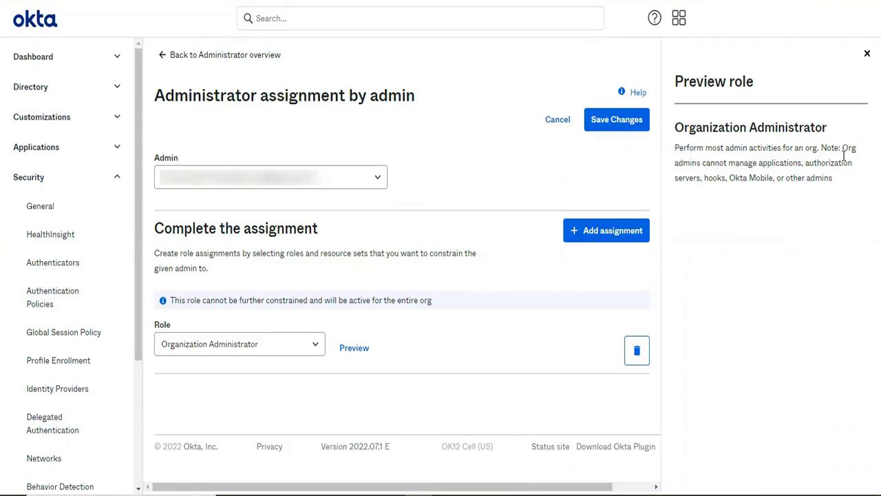
drag(842, 147, 844, 180)
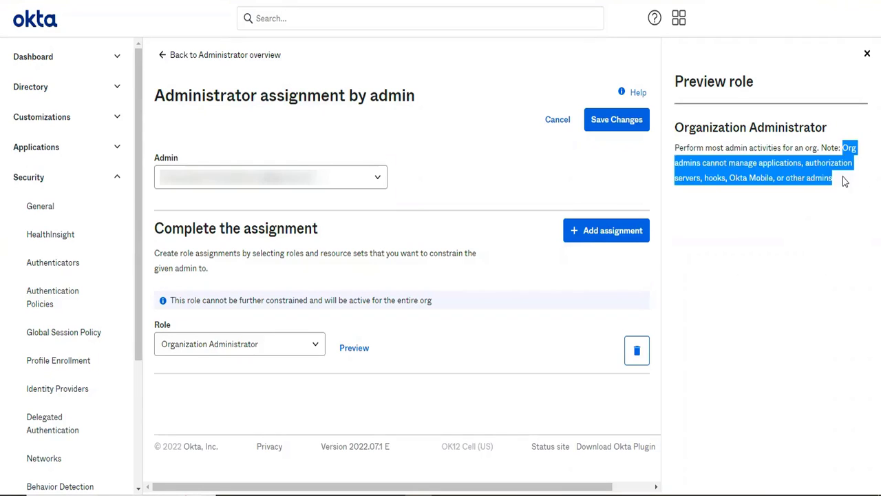
click(789, 179)
drag(730, 178, 777, 177)
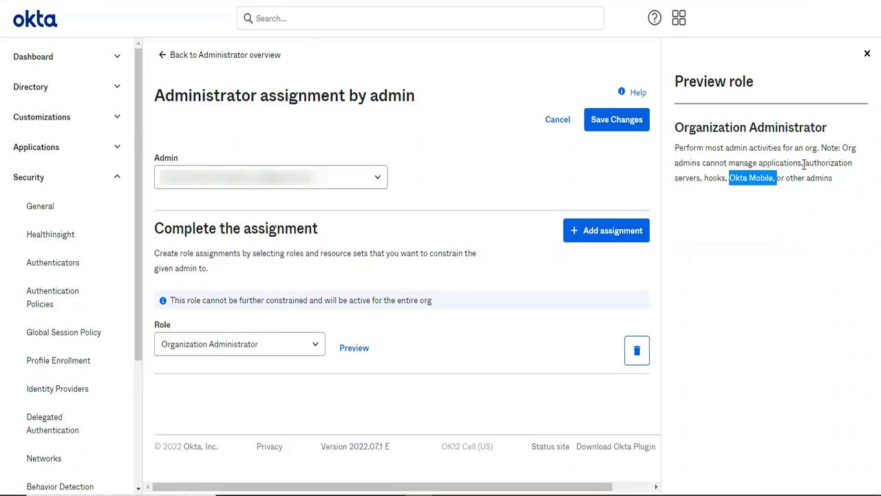
click(703, 189)
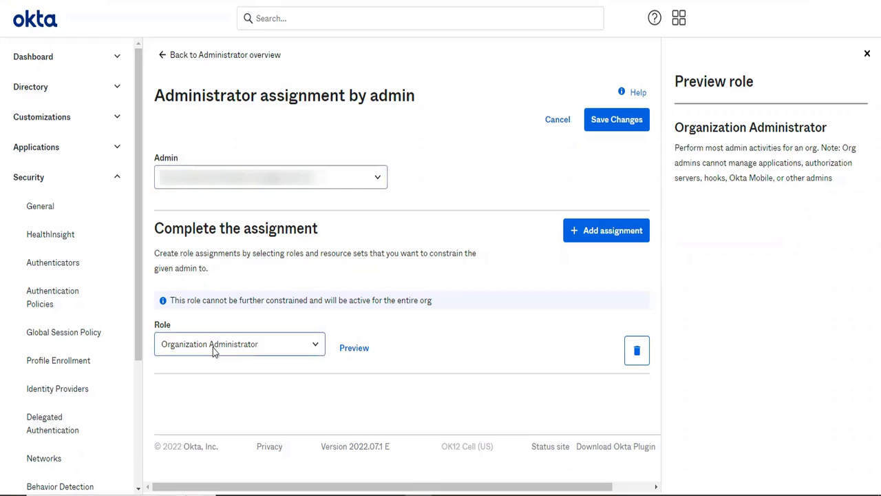
click(613, 133)
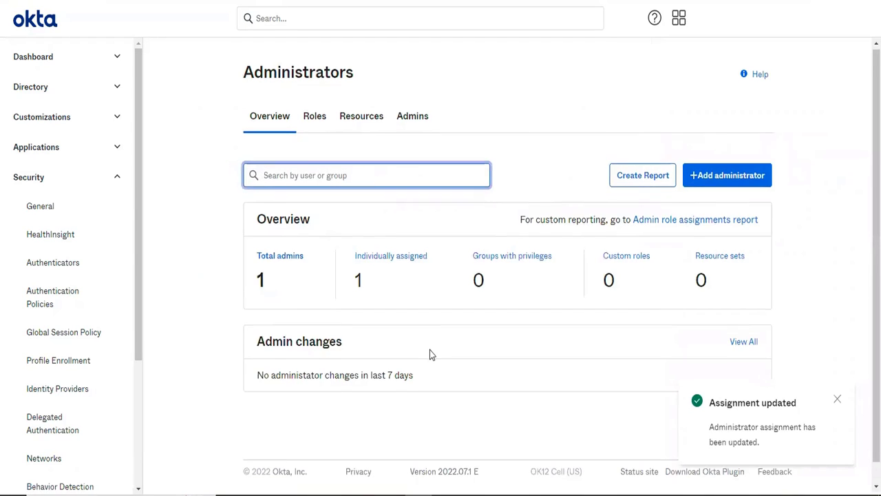
Search the Administrators overview for the newly assigned user and open that user's record
scroll(429, 354, down, 1)
scroll(429, 352, up, 1)
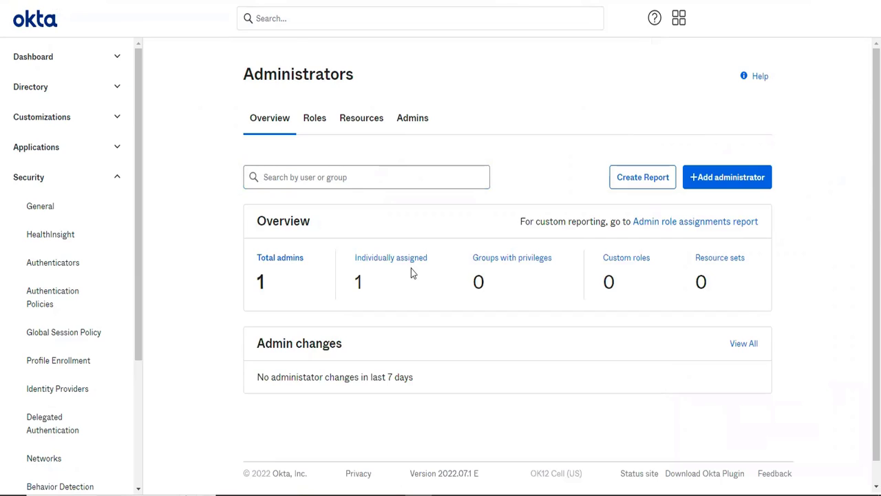
click(369, 182)
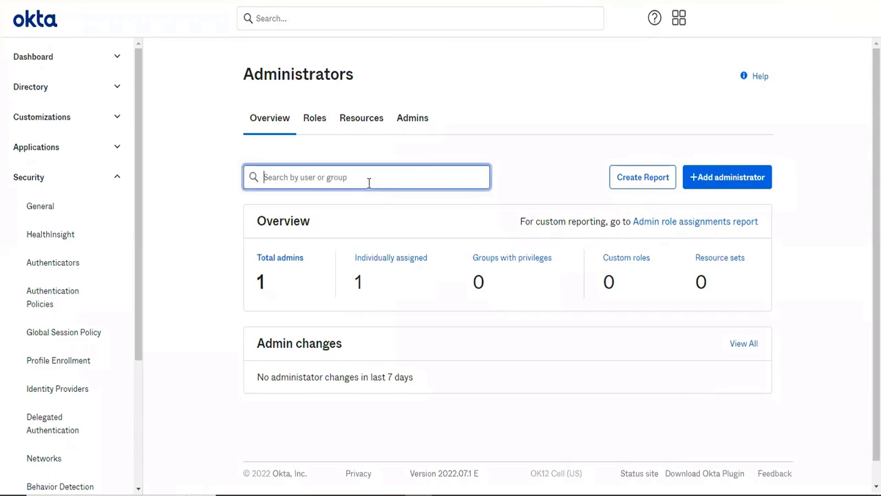
key(ctrl+v)
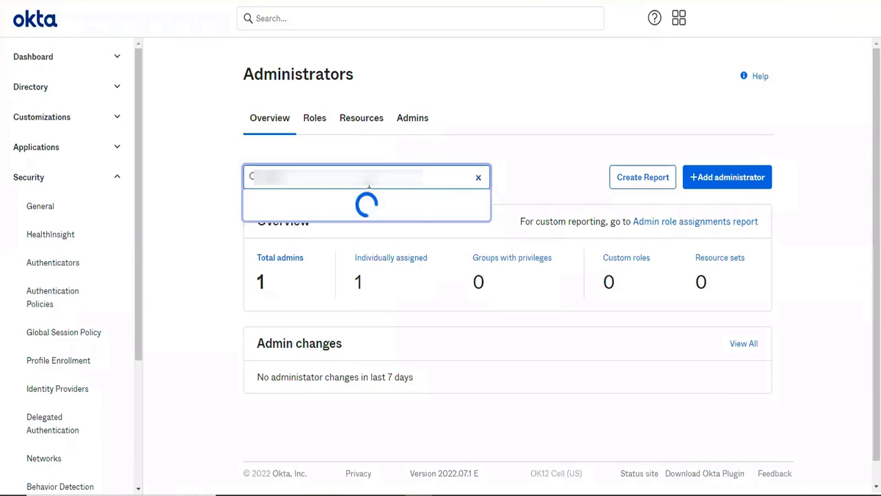
click(338, 208)
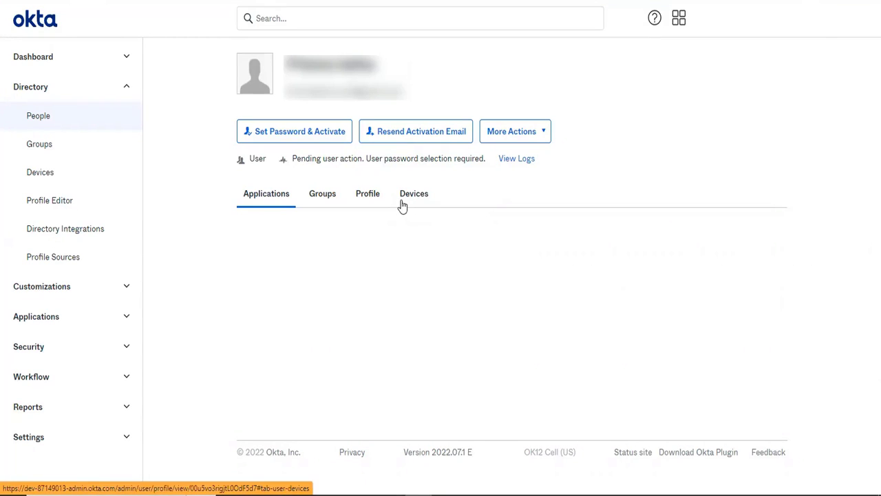
Check the user's profile attributes and registered devices, and return to the Administrators overview to review recent admin changes
click(376, 203)
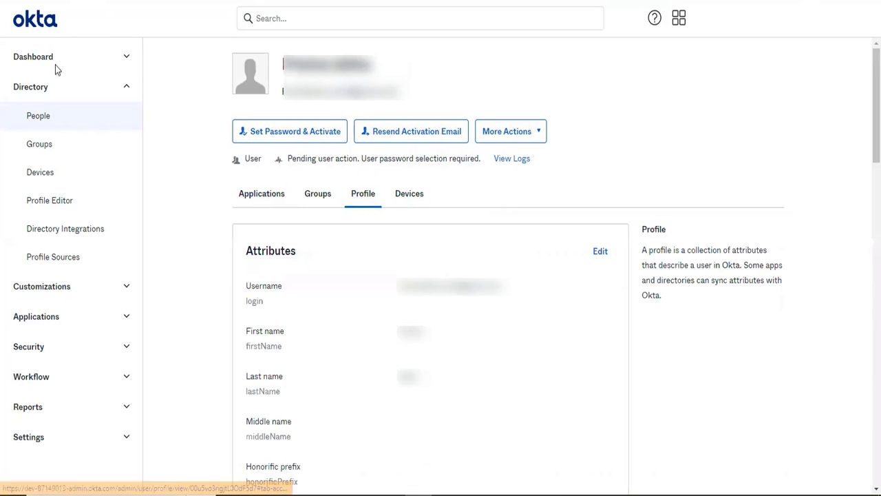
click(398, 199)
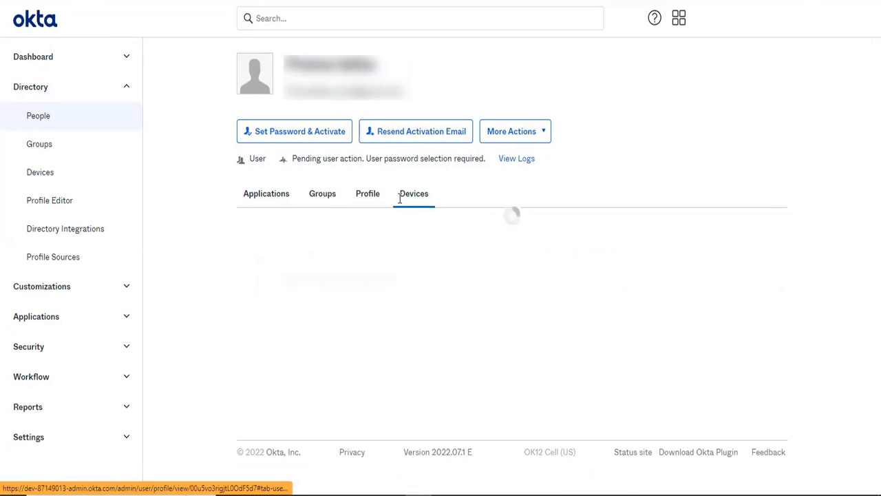
click(29, 347)
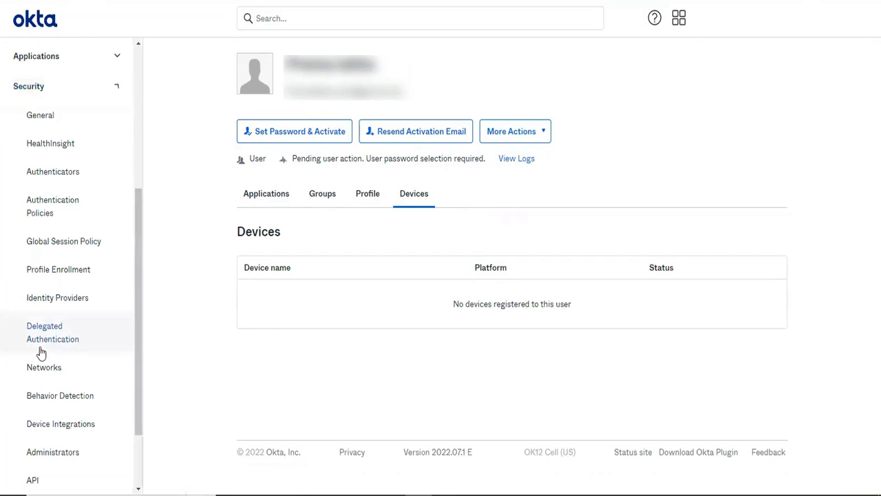
click(48, 454)
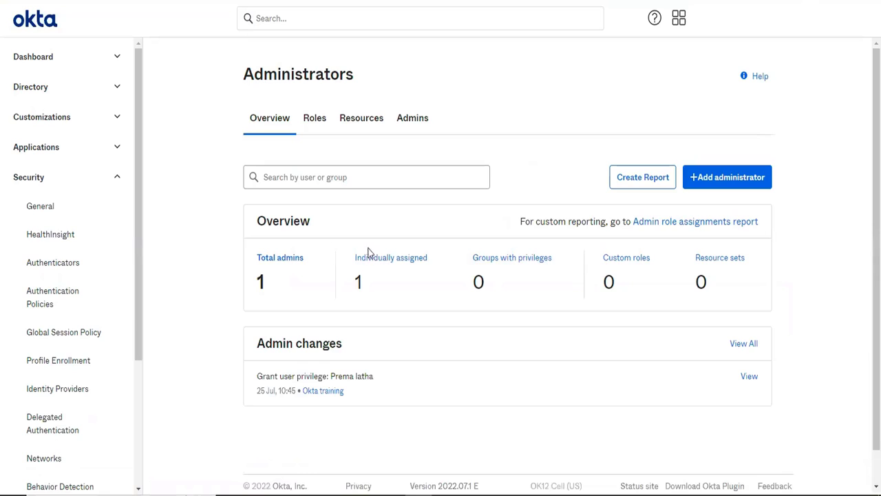
Start an administrator assignment and select the existing Organization Administrator user as the admin
click(716, 173)
click(358, 178)
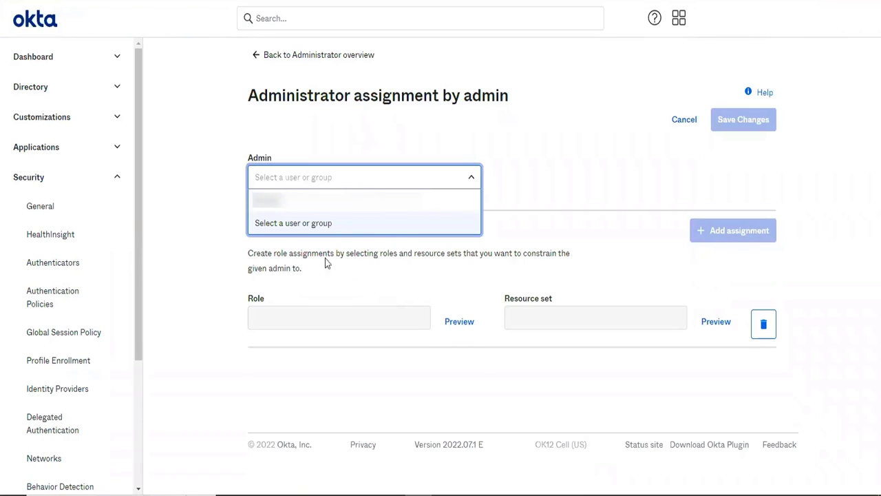
click(314, 231)
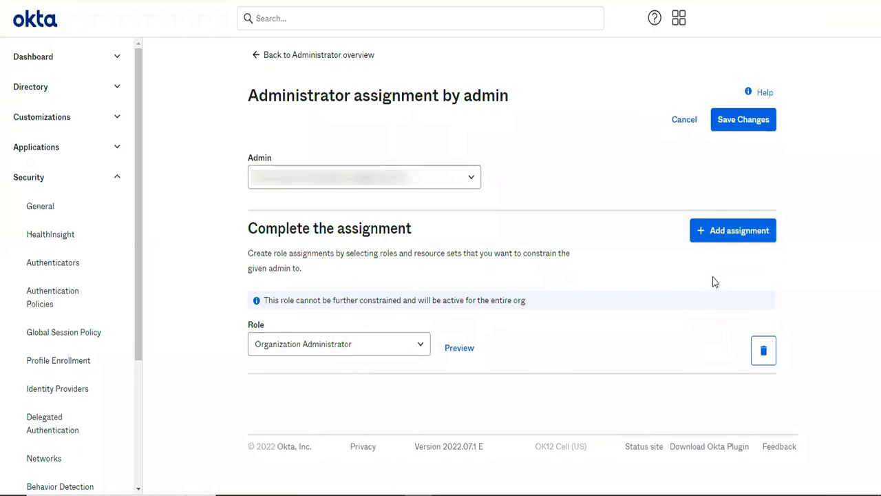
Add an empty role assignment for the selected admin, remove it, and save the changes with the assignment deletion confirmed
click(734, 230)
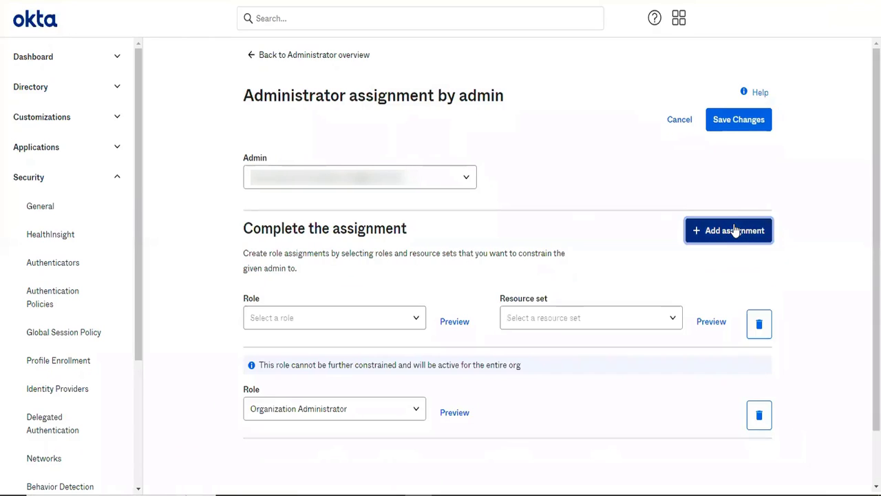
click(758, 322)
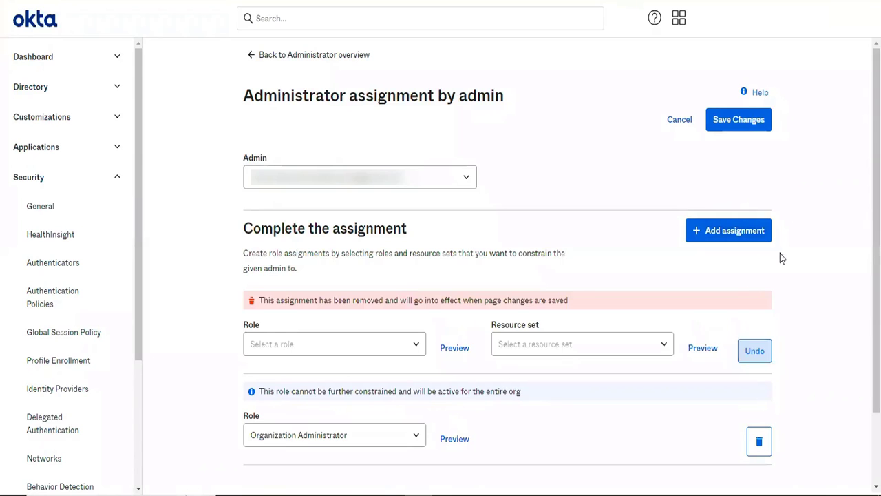
scroll(808, 262, down, 1)
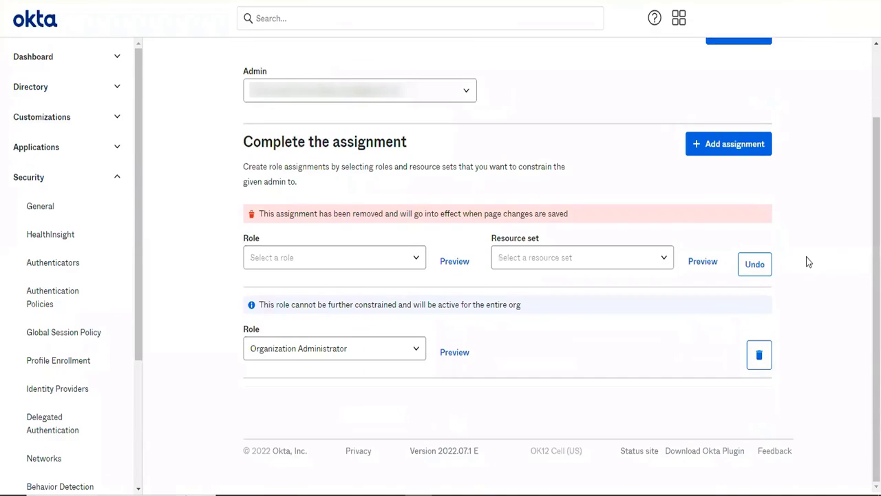
click(746, 41)
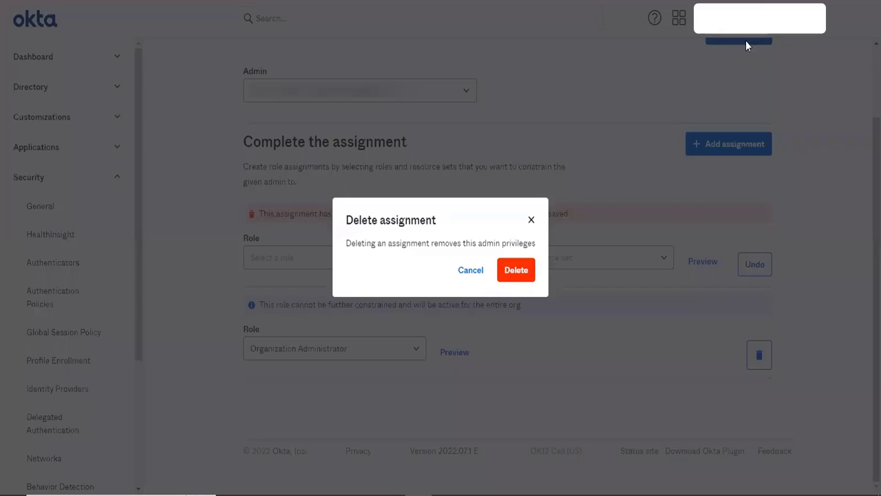
click(524, 271)
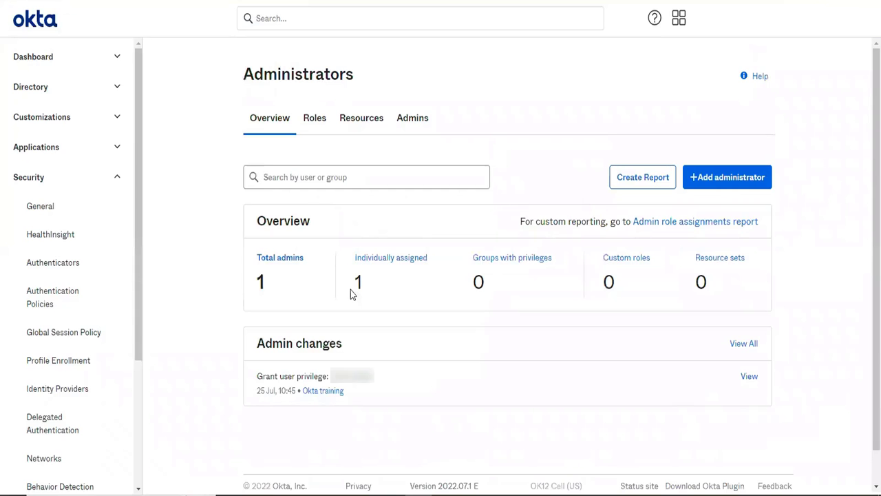
Request the admin role assignments report for individually assigned admins with all roles and all resources, and return to the Administrators overview
click(381, 260)
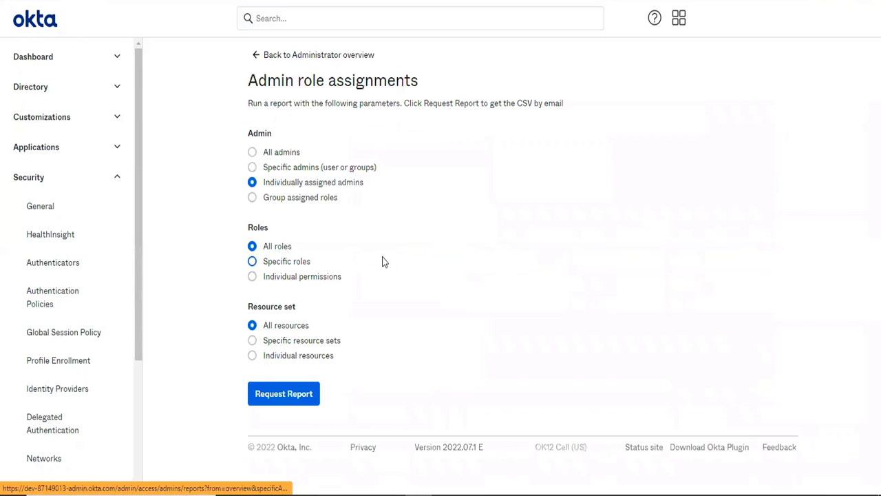
click(272, 393)
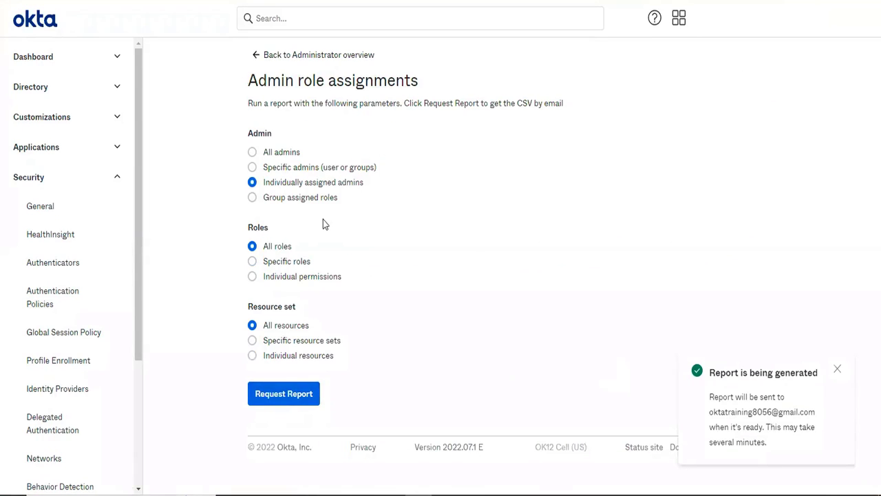
key(alt+Left)
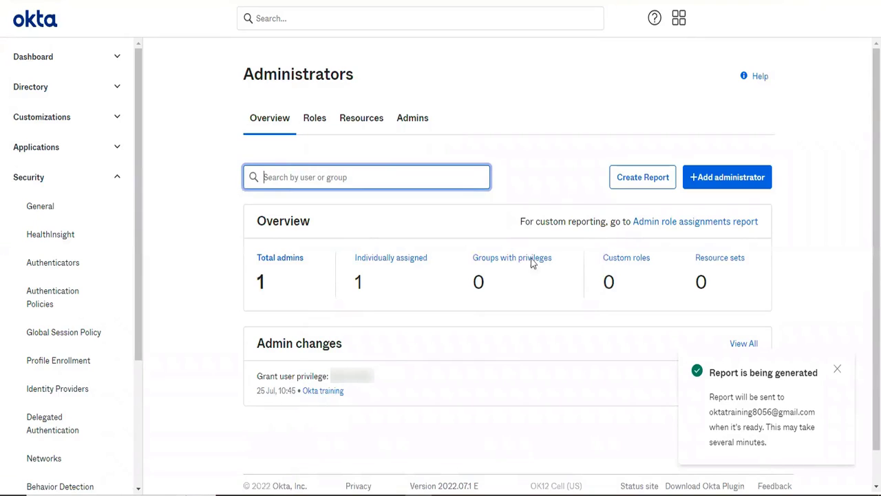
click(642, 184)
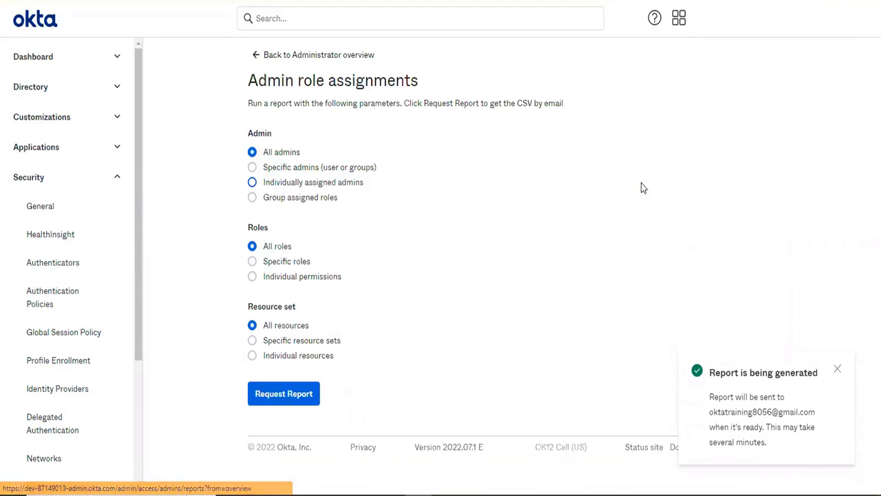
click(313, 58)
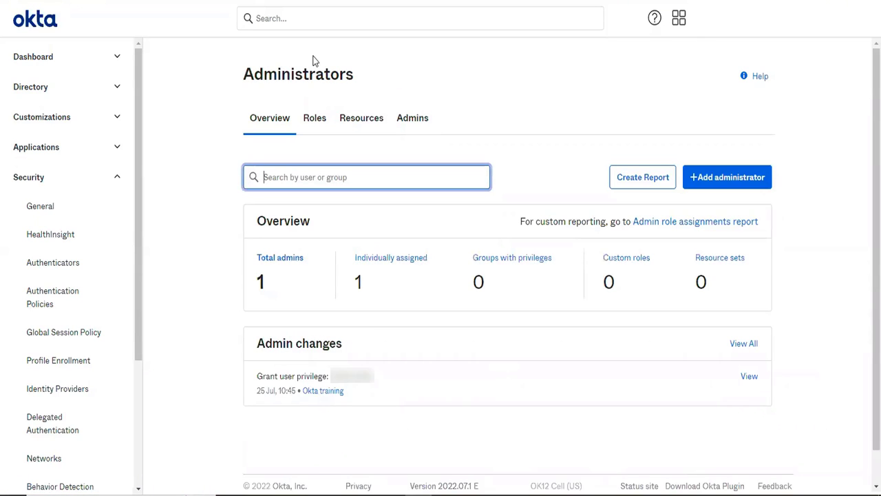
Check the Organization Administrator entry and its available edit actions in the list of admins, and return to the overview
click(408, 119)
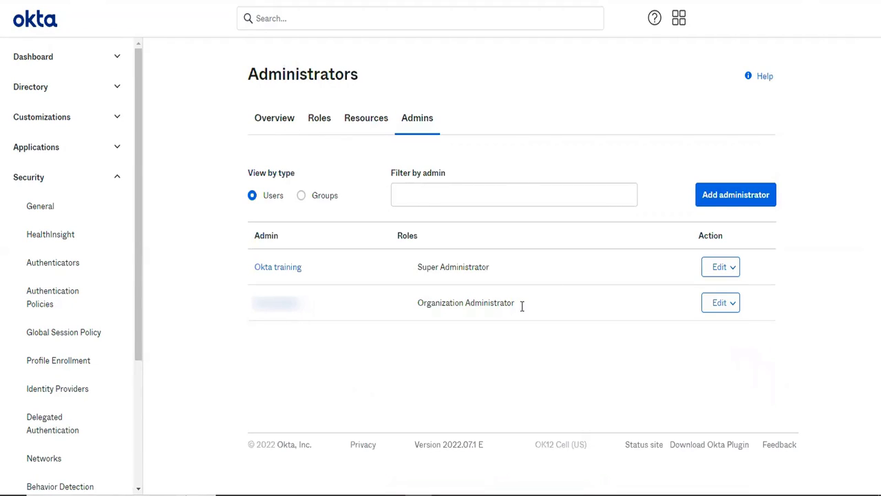
drag(522, 306, 413, 303)
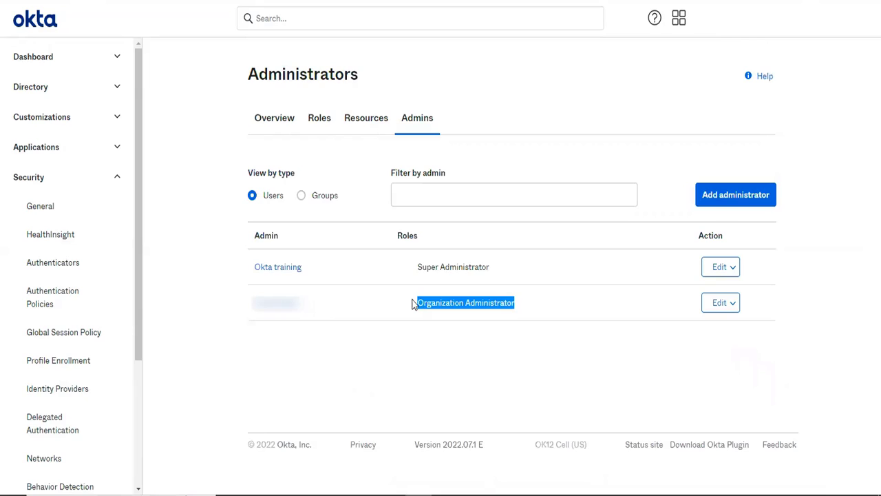
click(718, 308)
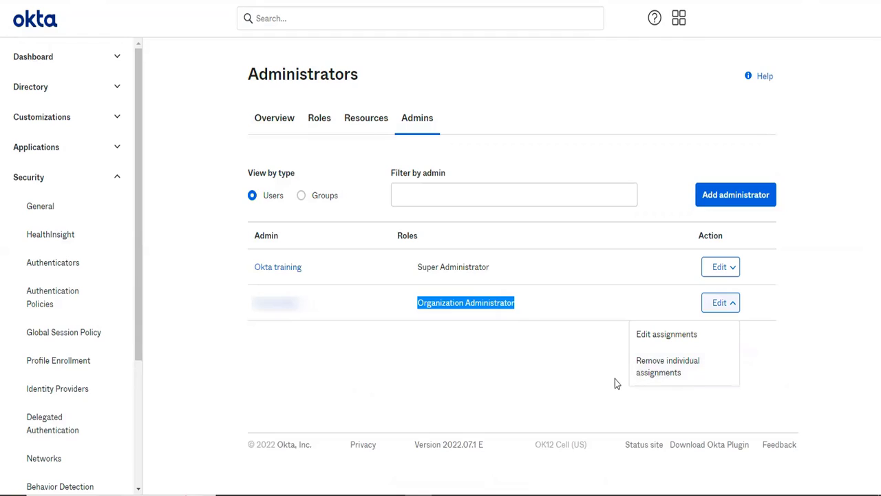
click(580, 372)
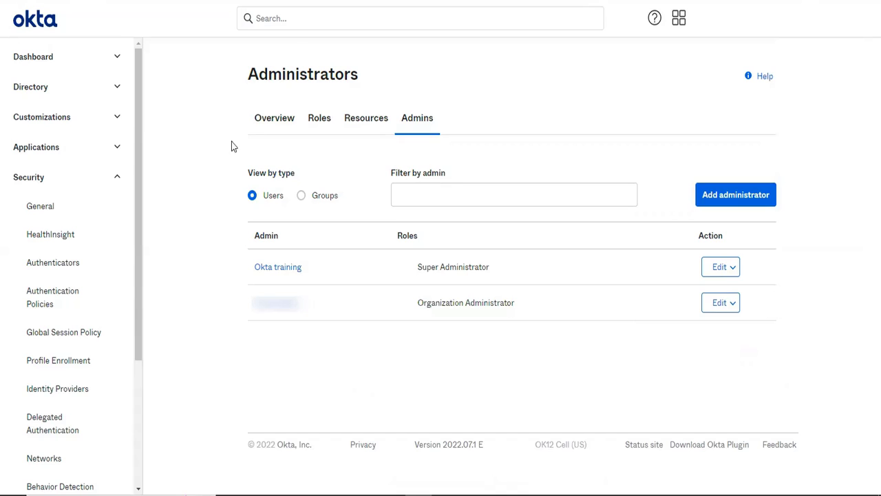
click(279, 119)
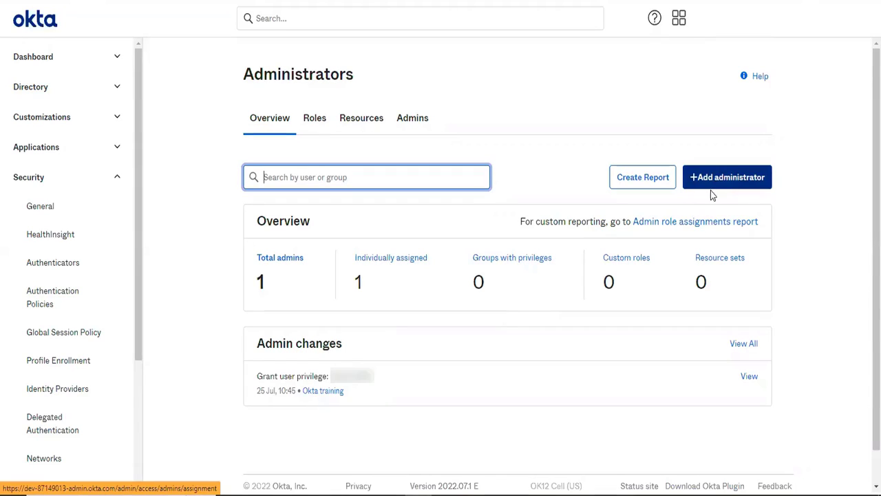
Start a new administrator assignment and search for and select another user as the admin
click(715, 179)
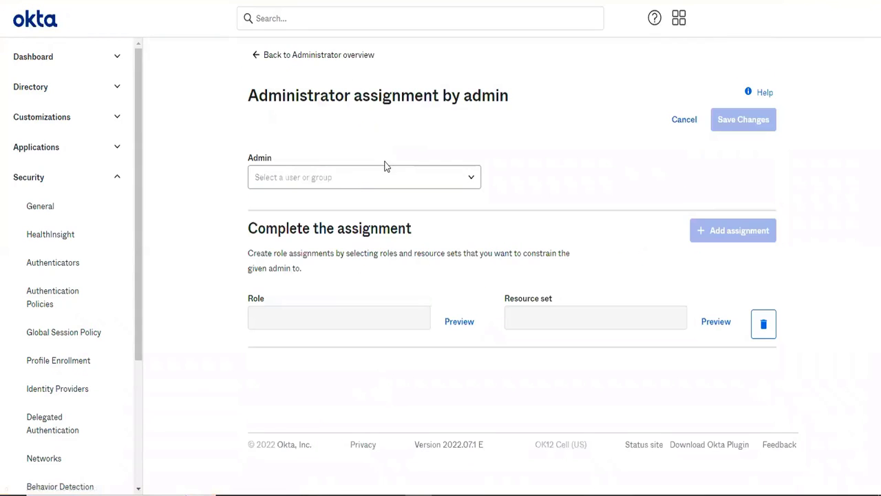
click(335, 179)
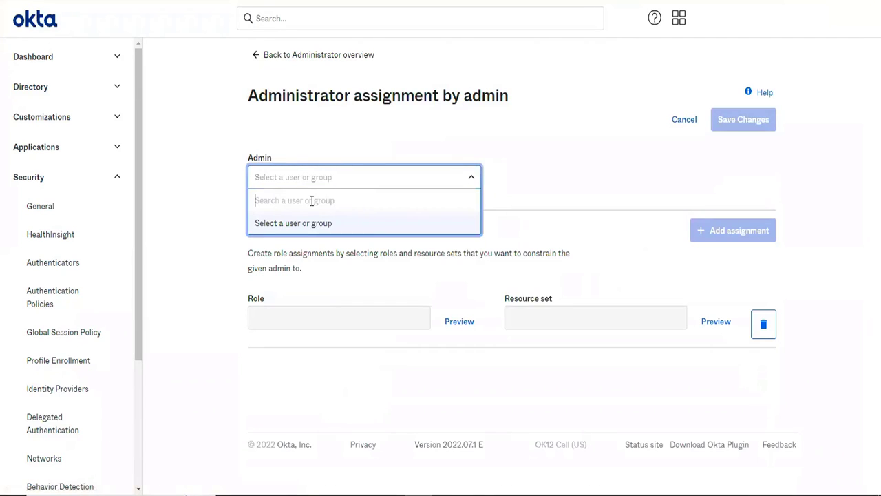
text(clo)
click(319, 230)
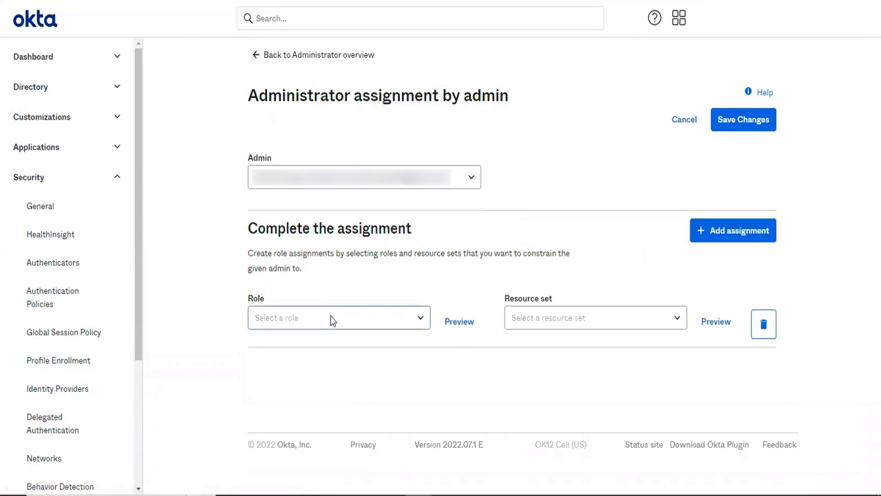
Start creating a custom role from the assignment's role choices and name it CreateUser
click(331, 318)
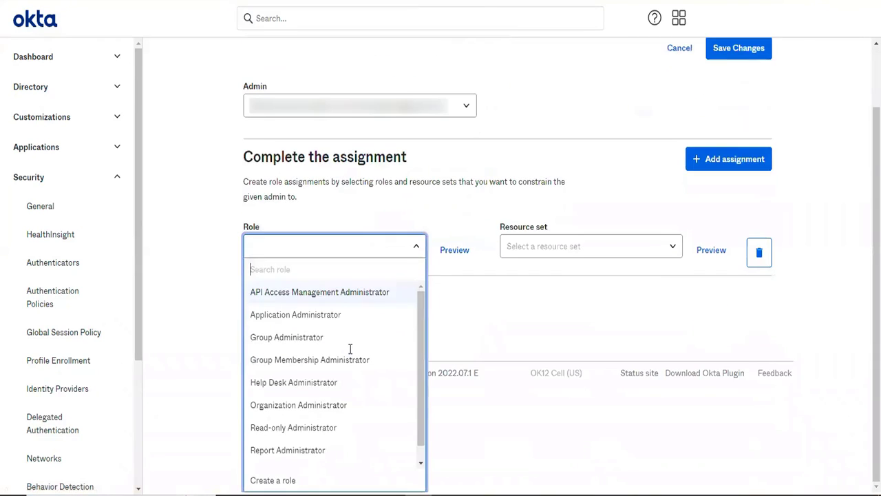
click(274, 481)
key(Tab)
click(160, 199)
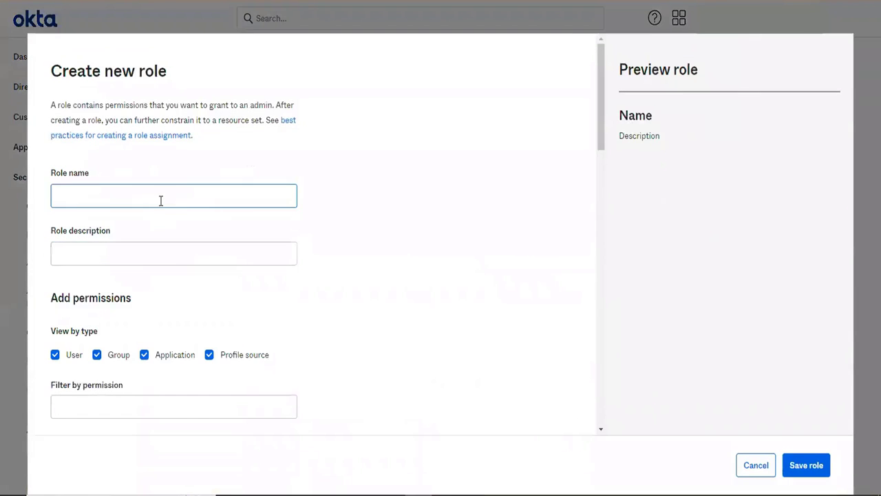
text(C)
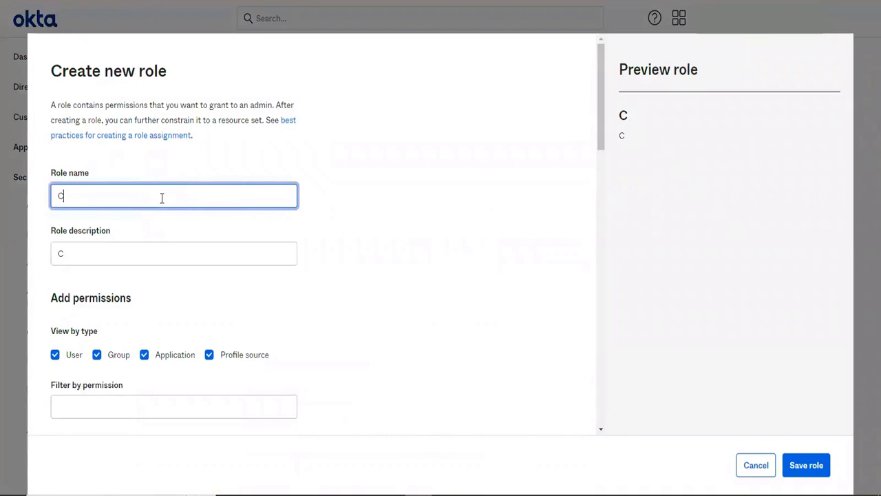
text(reateUser)
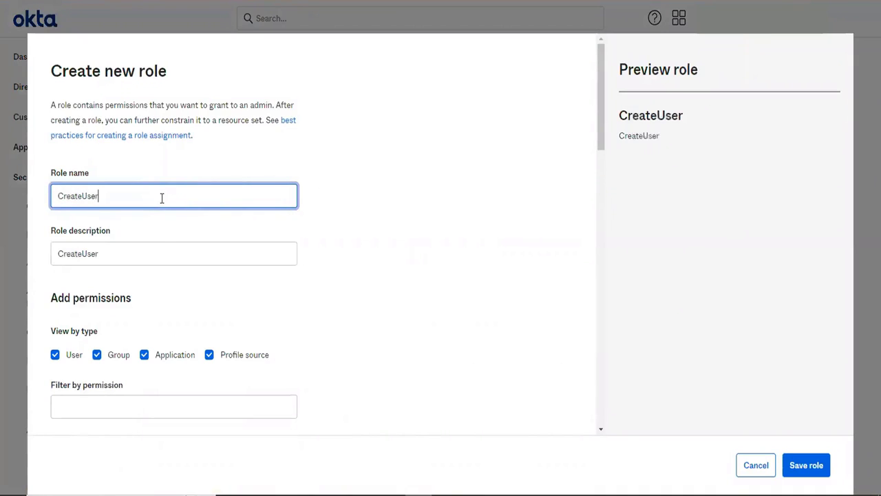
Set the role description to "CreateUser - used to create user only"
click(119, 260)
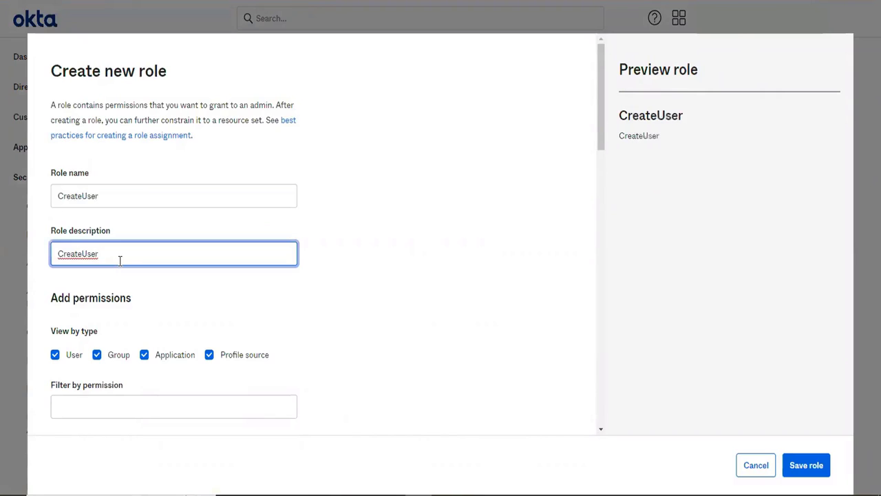
text(- used to crete)
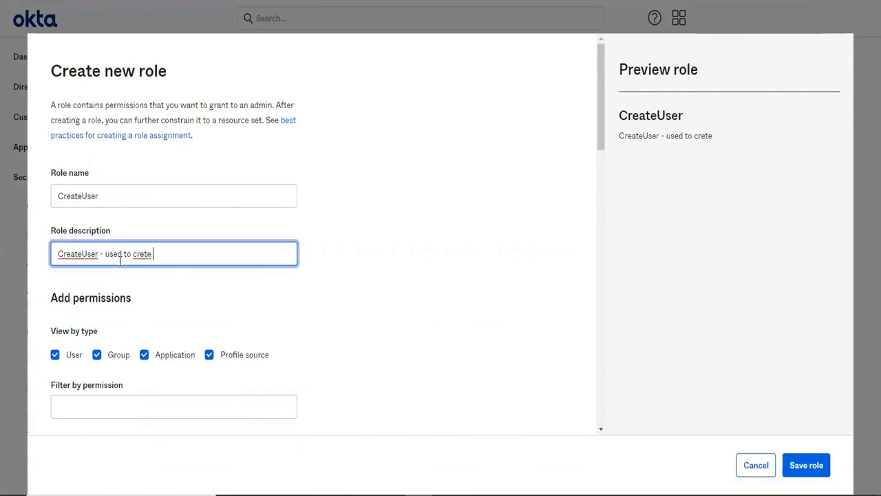
text( user only)
right_click(139, 255)
click(106, 255)
right_click(141, 256)
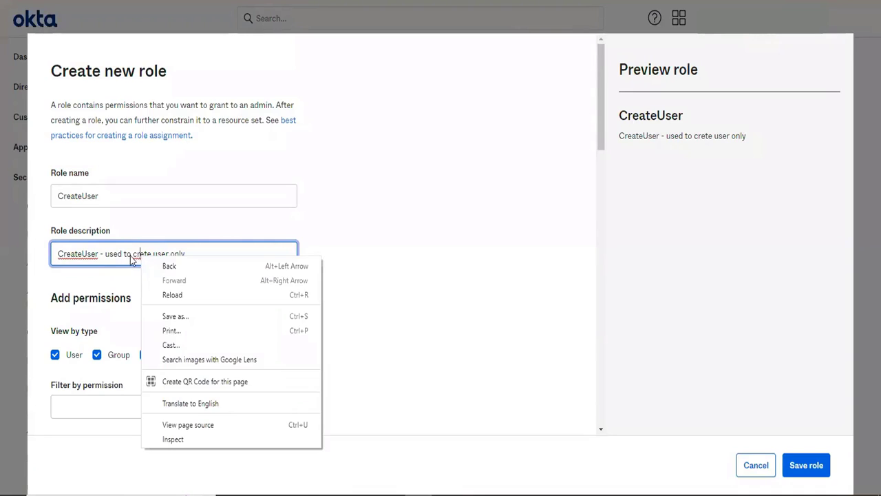
click(130, 255)
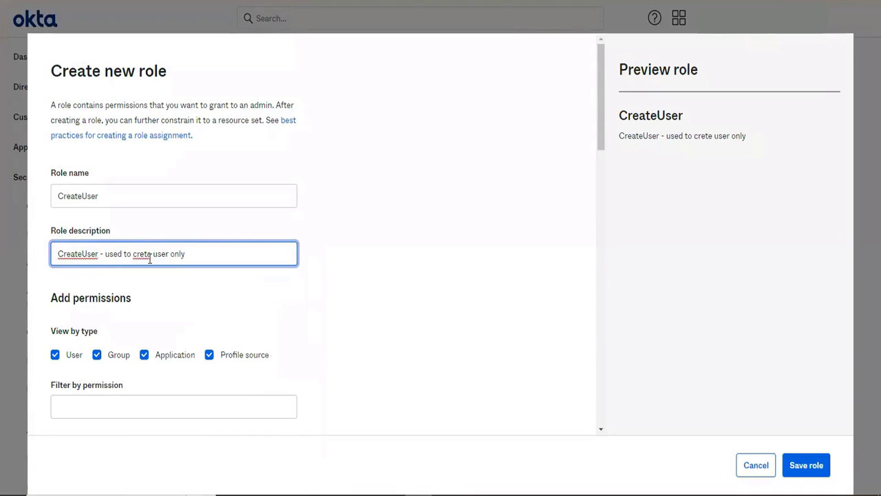
click(145, 256)
text(a)
Limit the permissions shown to the User type by excluding Group, Application and Profile source
scroll(380, 330, down, 3)
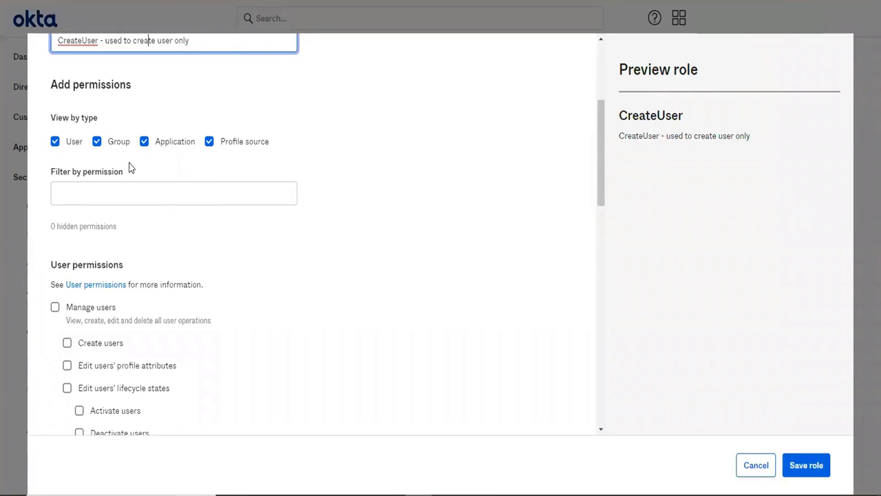
click(95, 143)
click(162, 185)
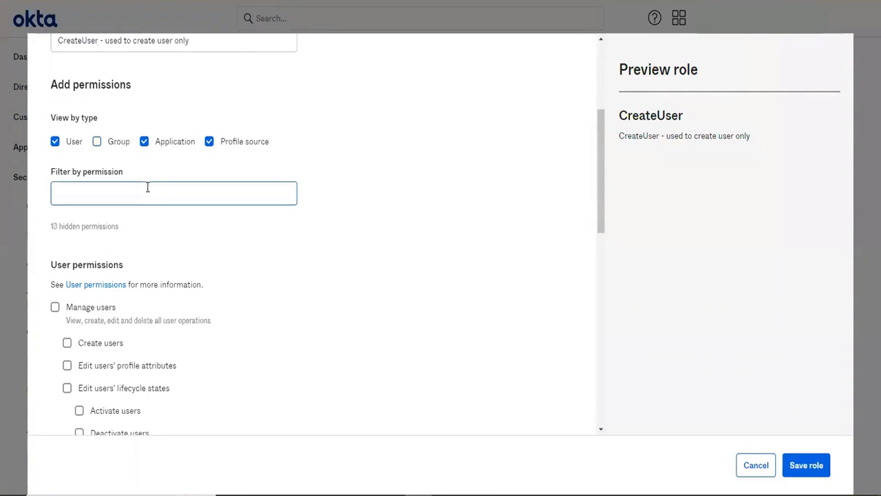
drag(143, 172, 139, 153)
click(143, 146)
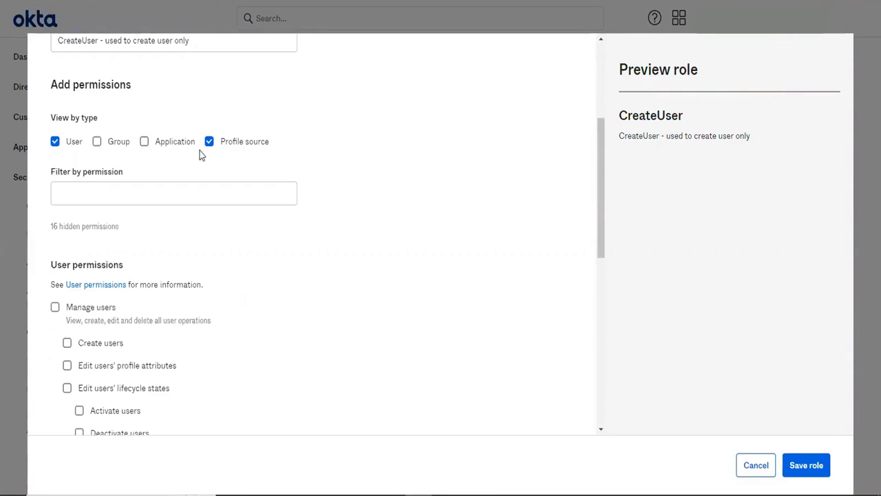
click(209, 145)
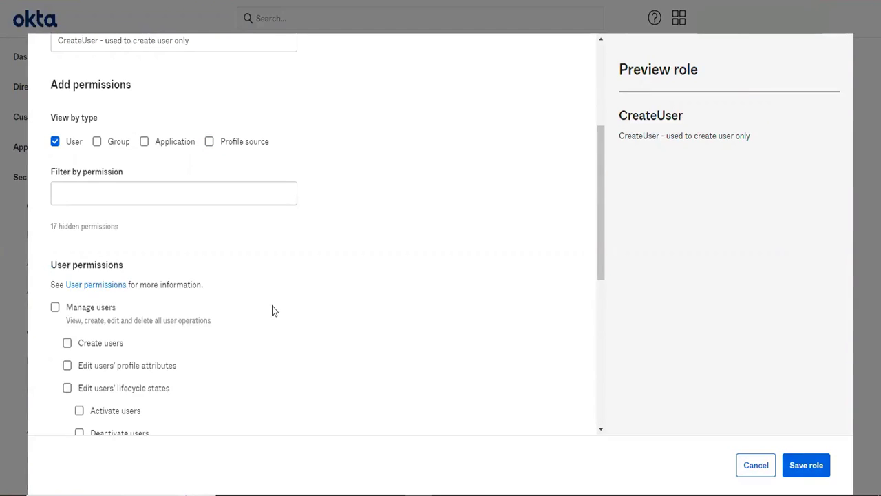
Examine the full list of user permissions available for the CreateUser role
scroll(271, 309, down, 1)
scroll(157, 315, up, 4)
scroll(150, 311, down, 3)
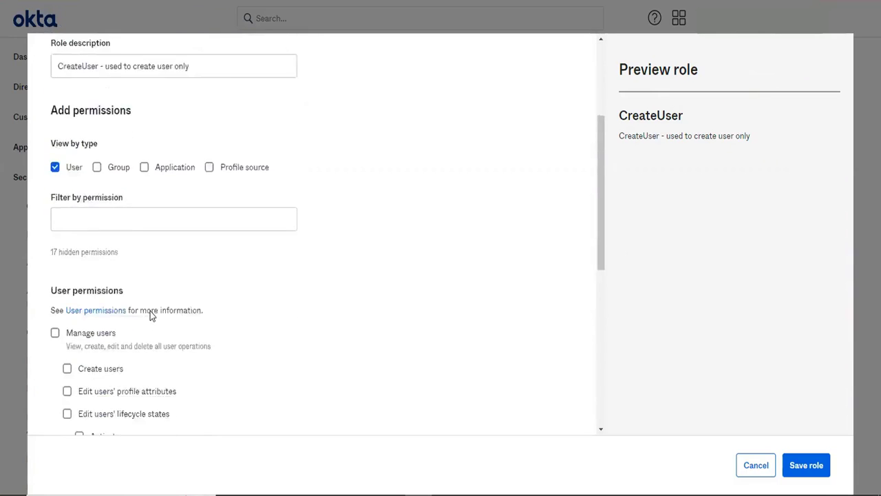
scroll(150, 311, down, 3)
scroll(113, 284, down, 1)
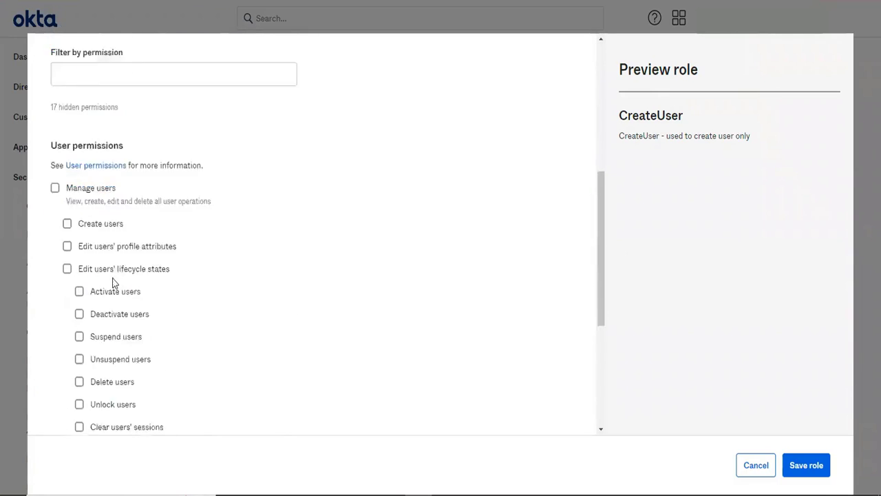
scroll(114, 283, down, 4)
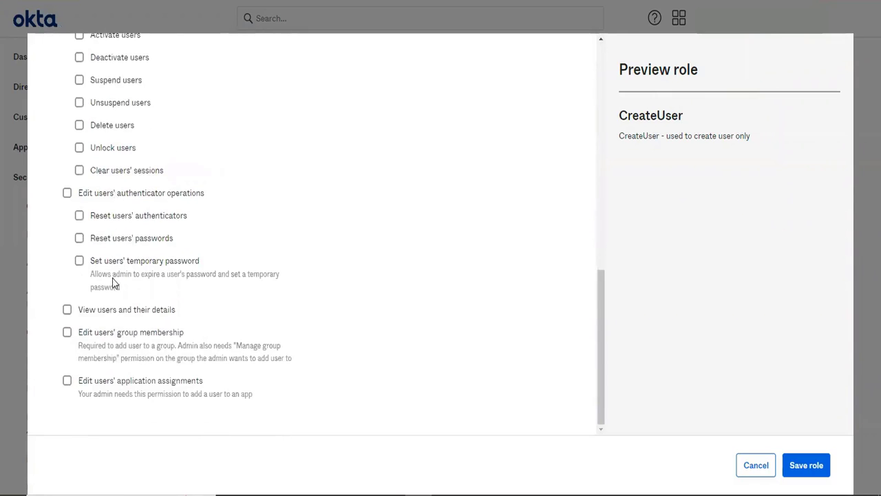
Add the Group permissions to the view, examine them alongside the user permissions, and limit the view to User permissions again
scroll(114, 284, up, 5)
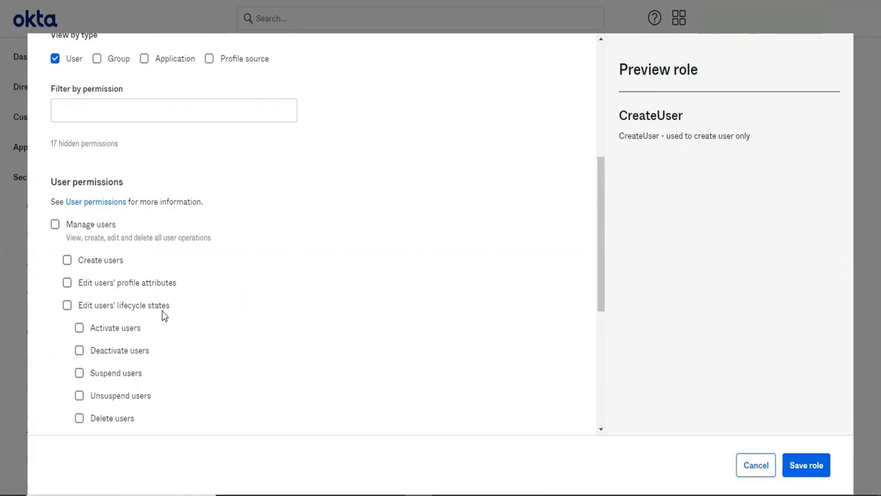
scroll(163, 314, down, 3)
scroll(163, 314, up, 1)
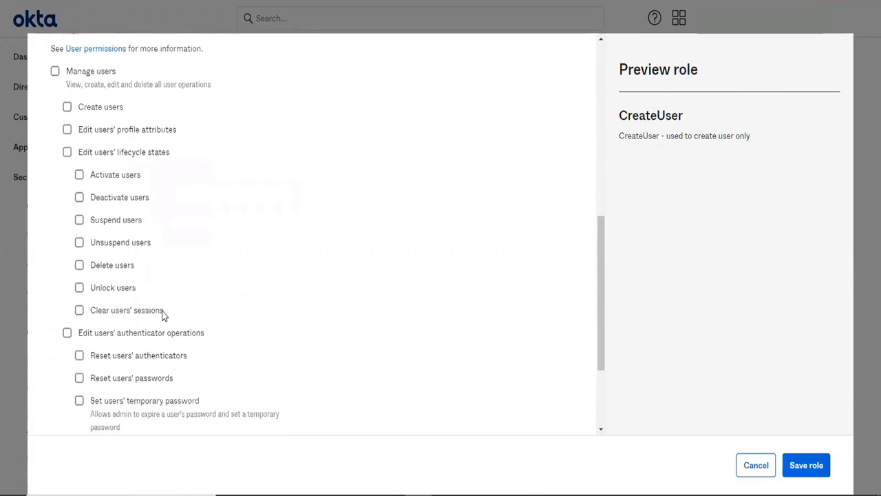
scroll(163, 315, down, 2)
scroll(163, 314, up, 5)
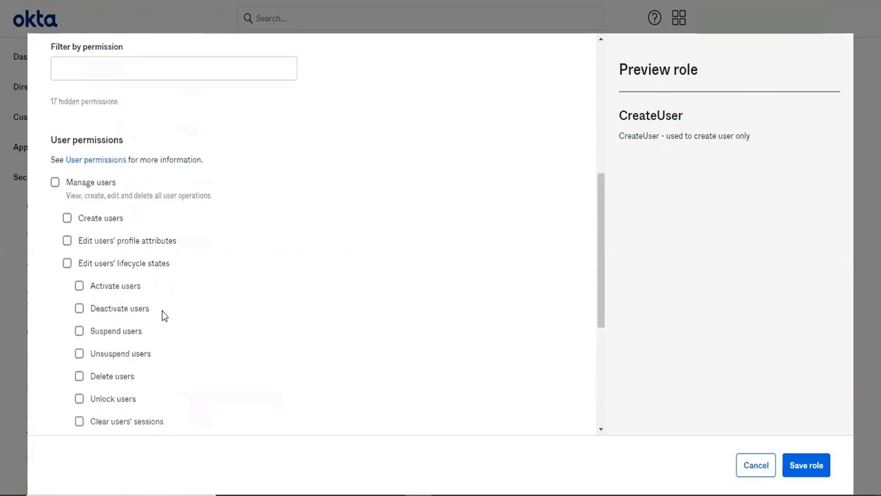
scroll(163, 314, up, 1)
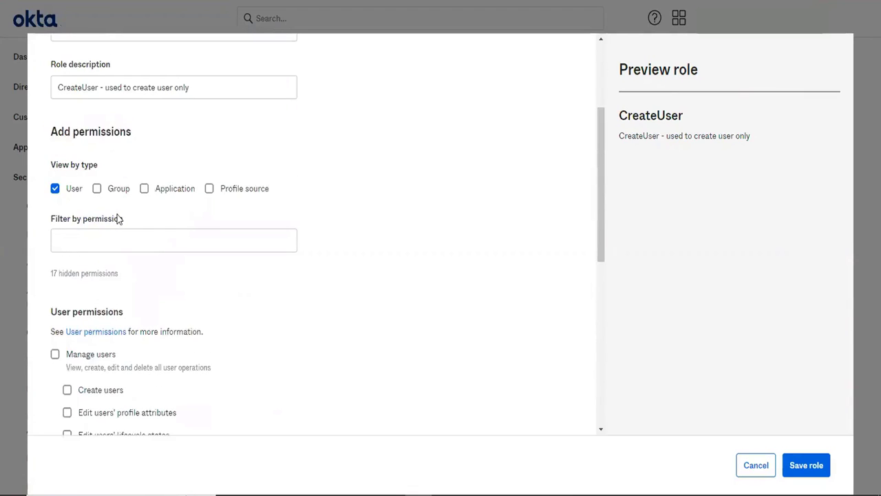
click(97, 189)
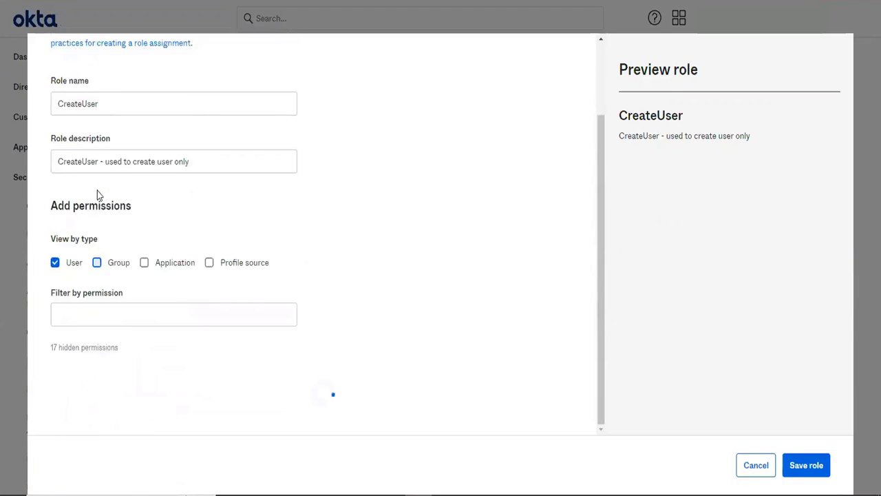
scroll(245, 366, down, 10)
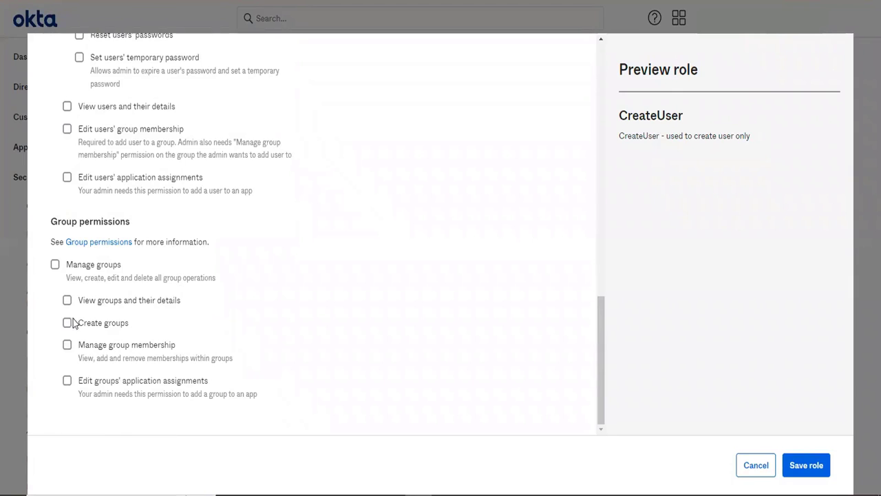
scroll(275, 265, up, 1)
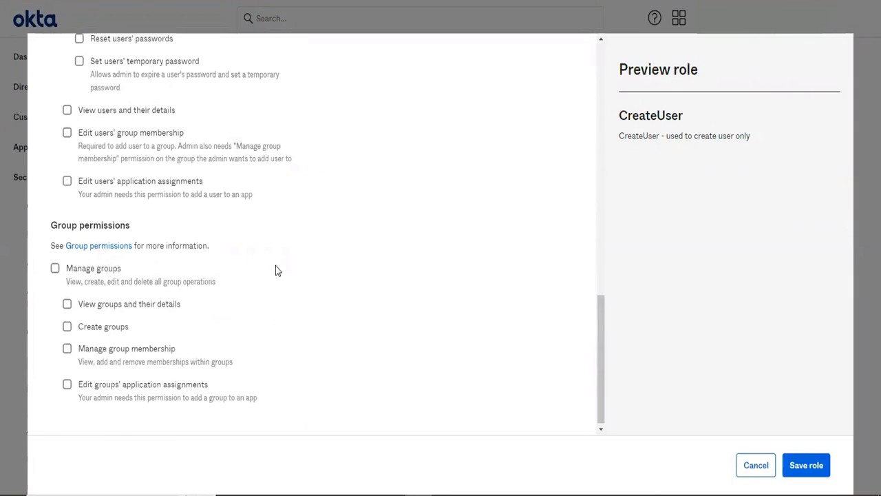
scroll(275, 266, up, 10)
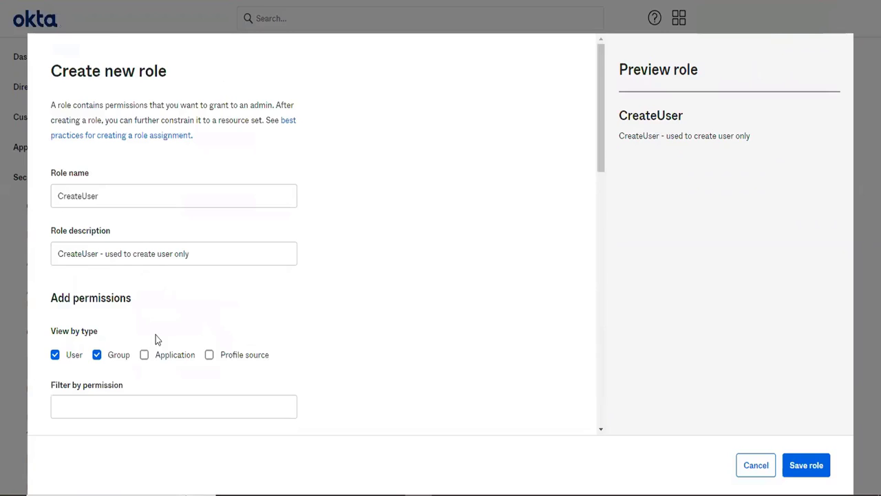
click(99, 355)
Grant the CreateUser role the Create users permission and save the role
scroll(242, 340, down, 2)
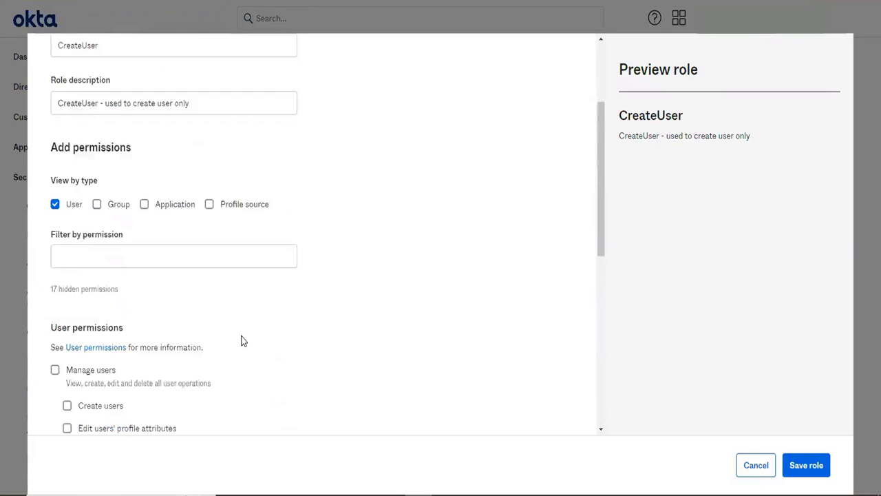
scroll(242, 340, down, 1)
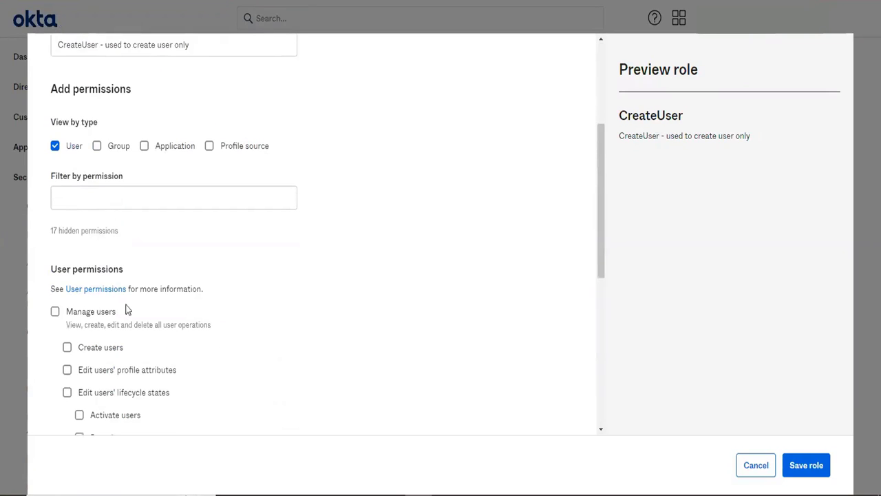
click(67, 348)
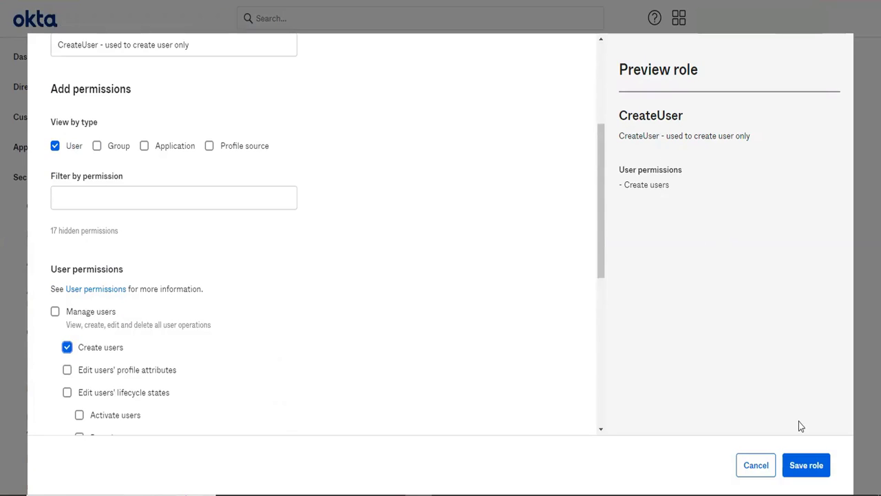
click(801, 468)
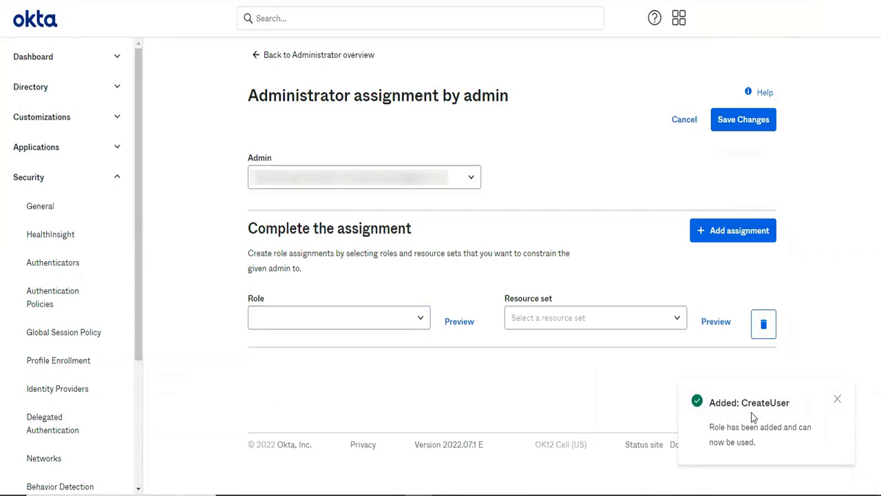
Choose CreateUser as the assignment's role and start creating a new resource set for it
click(386, 323)
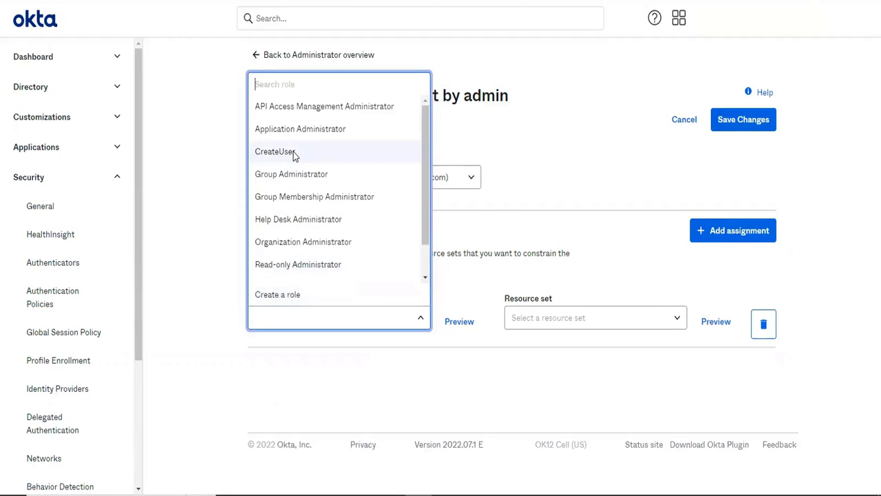
click(293, 153)
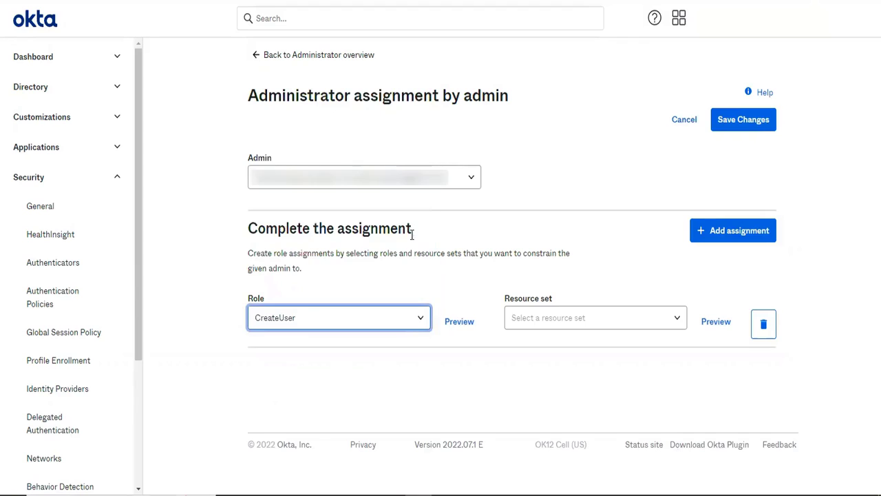
click(624, 317)
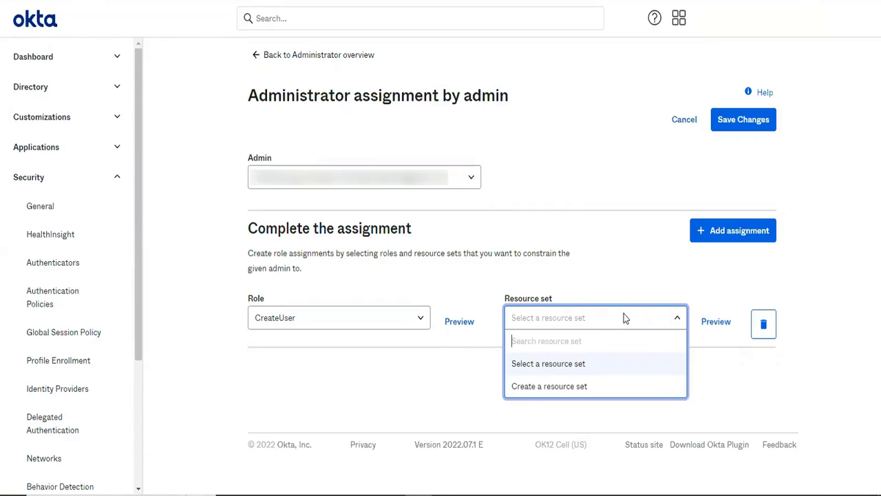
click(567, 389)
Name the new resource set "User Management"
click(159, 169)
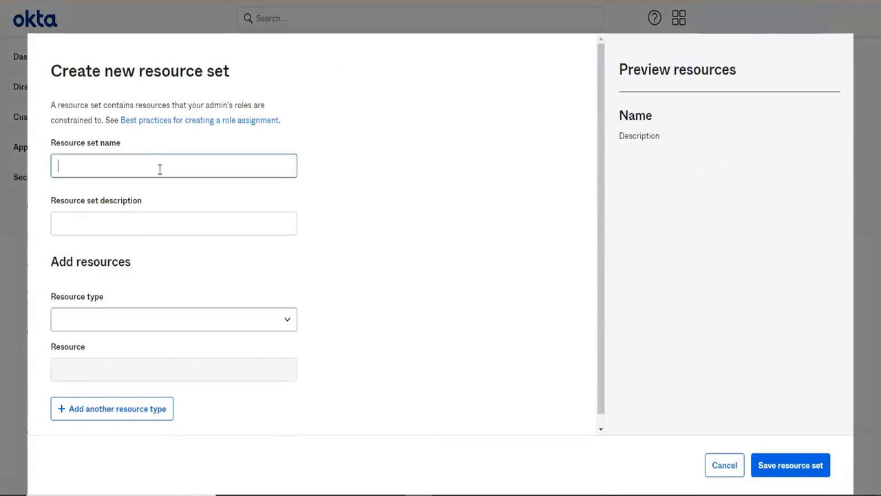
text(User)
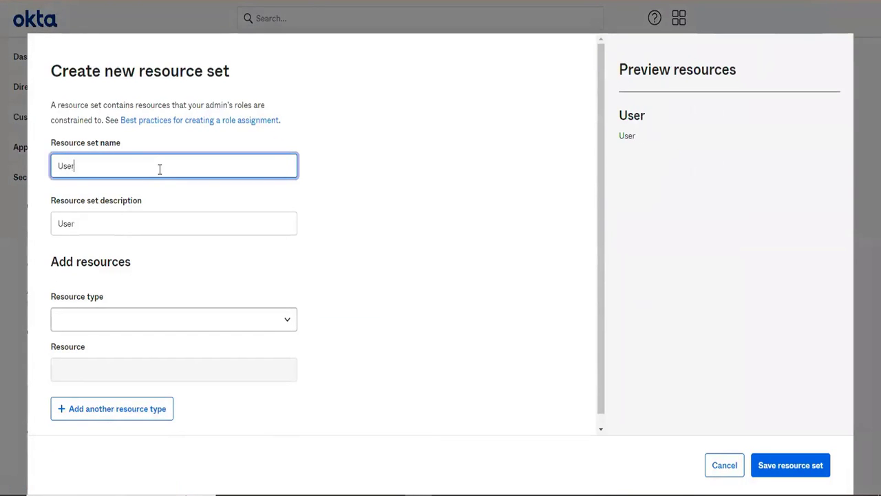
text( Manag)
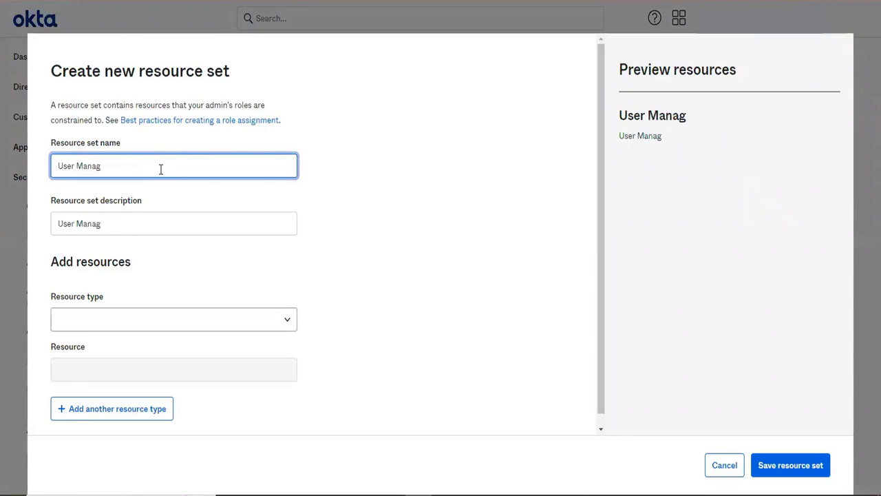
text(ement)
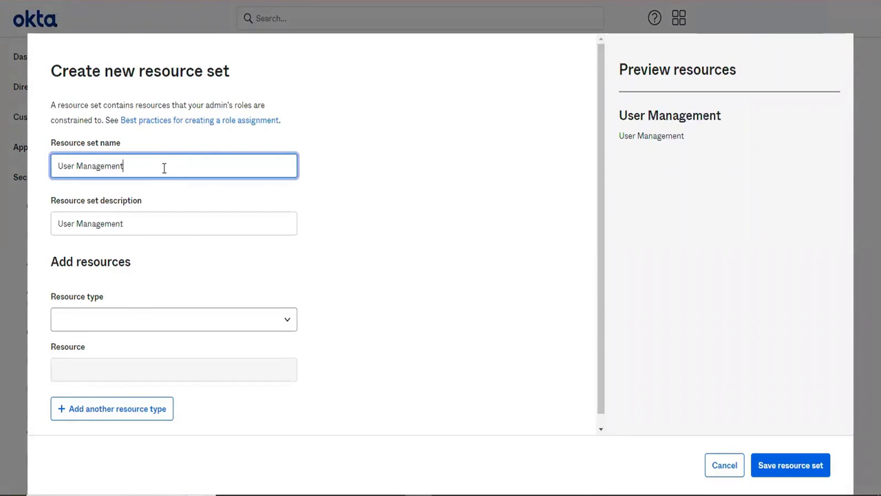
Set the resource type to Users and try to save the resource set
click(124, 319)
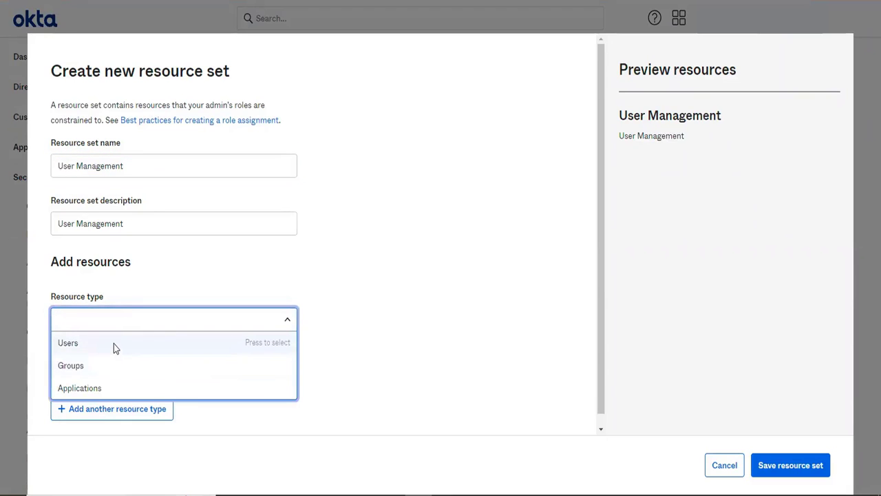
click(114, 343)
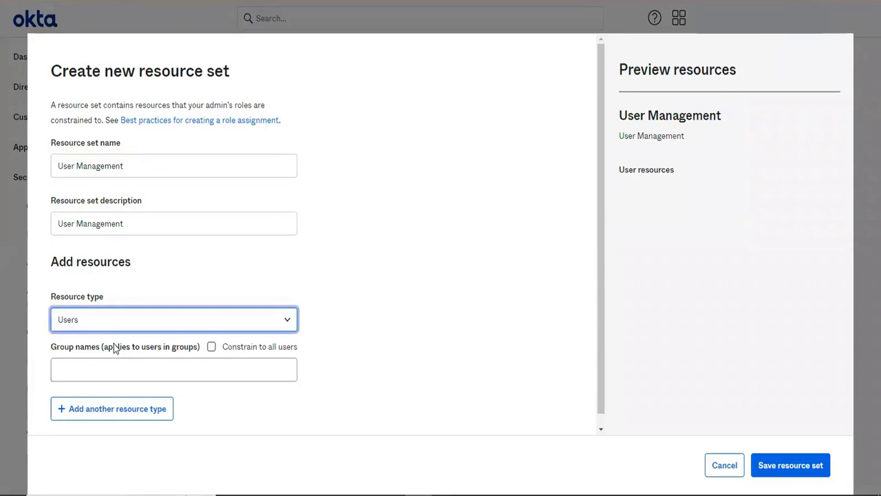
scroll(299, 348, down, 1)
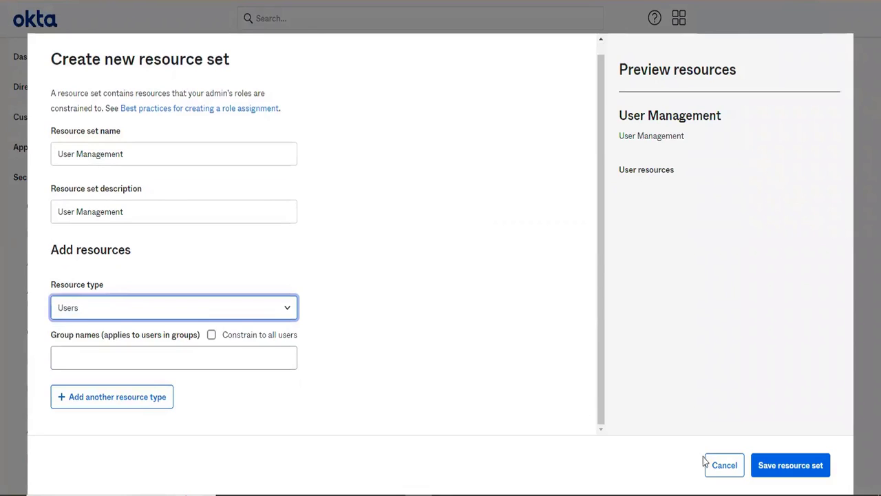
click(773, 462)
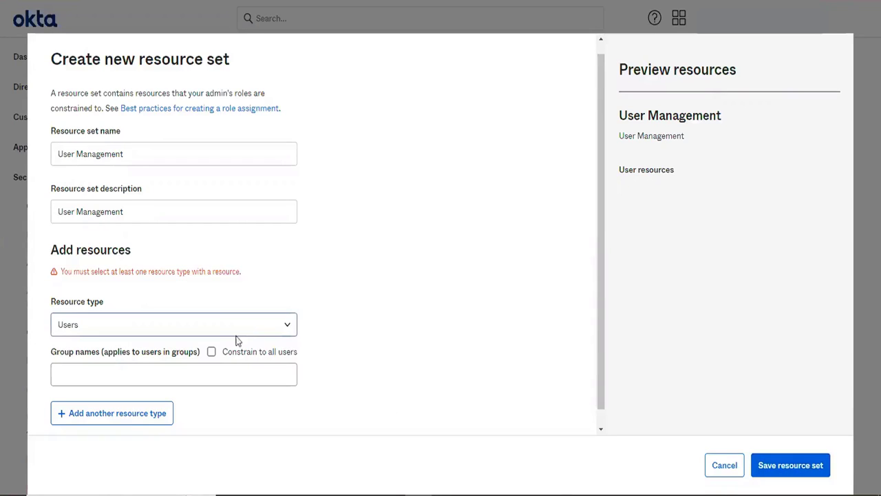
click(191, 370)
text(ever)
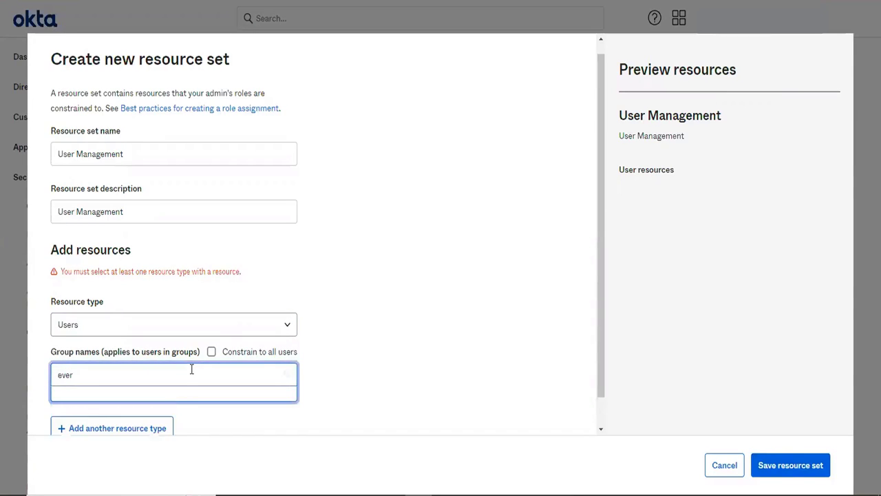
key(BackSpace)
key(BackSpace)
key(BackSpace)
key(BackSpace)
Constrain the Users resource to all users and save the User Management resource set
click(212, 355)
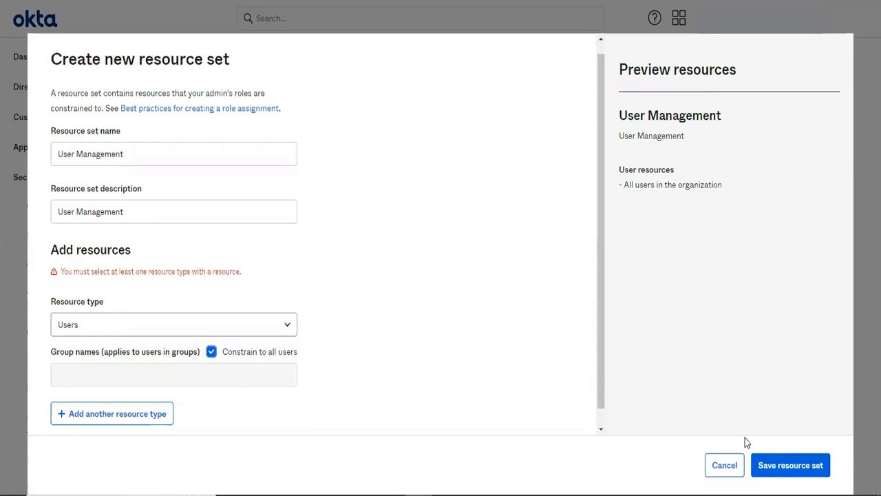
click(771, 470)
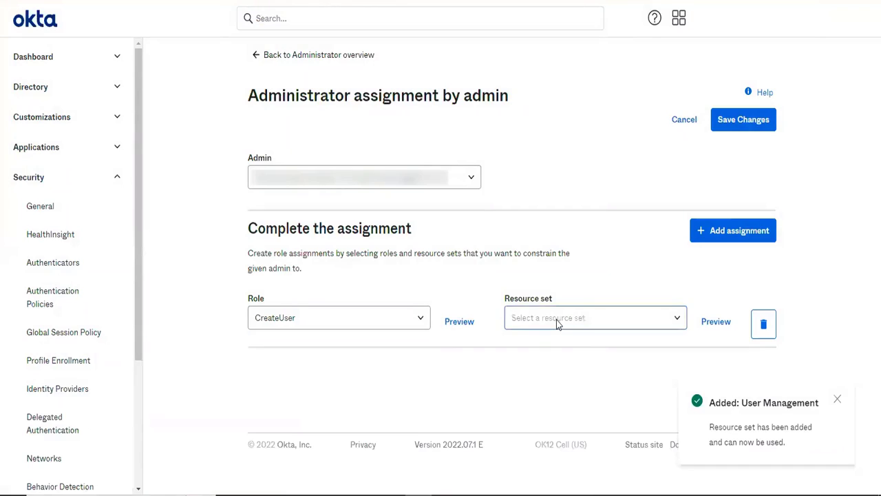
Choose User Management as the assignment's resource set and save the administrator assignment
click(556, 319)
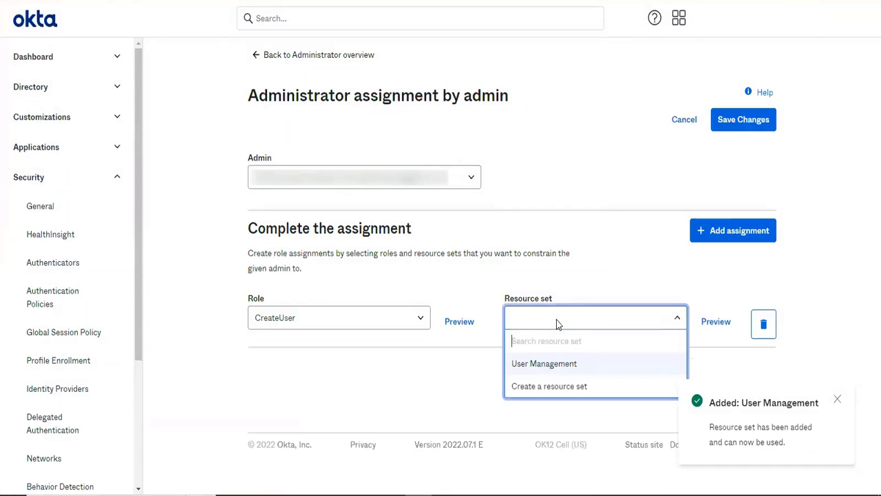
click(545, 370)
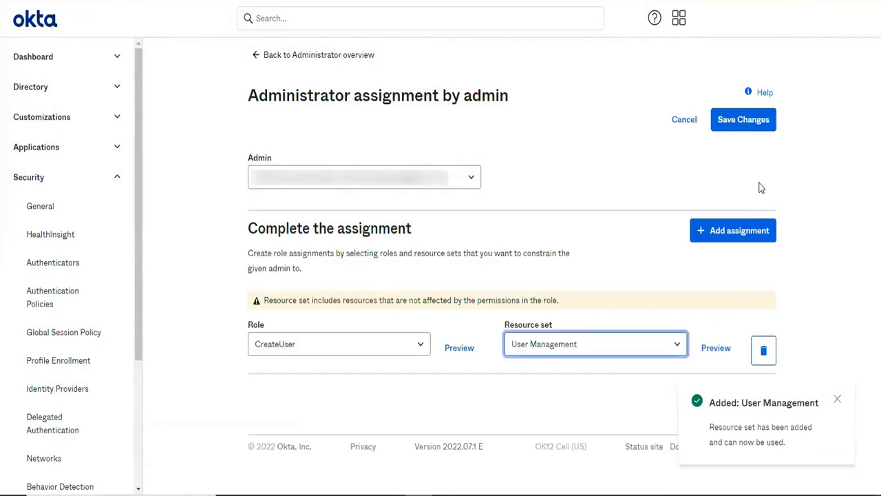
click(740, 122)
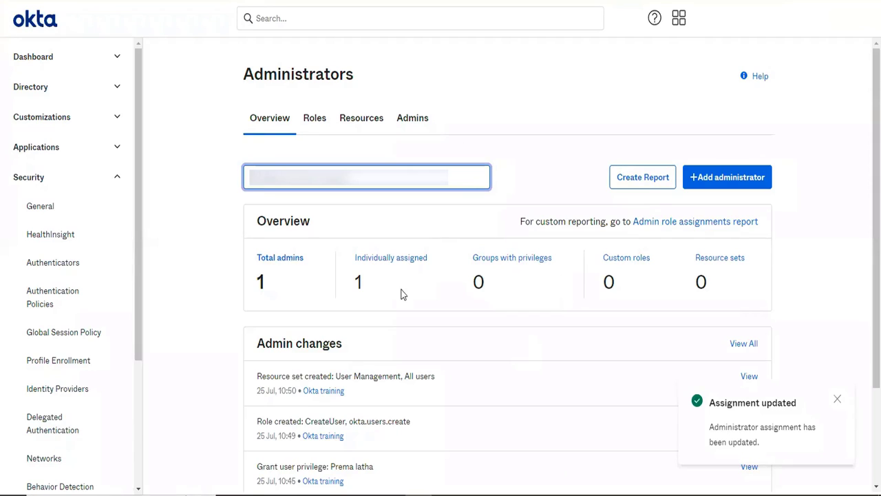
Open the list of administrators and check the role assigned to each one
click(413, 119)
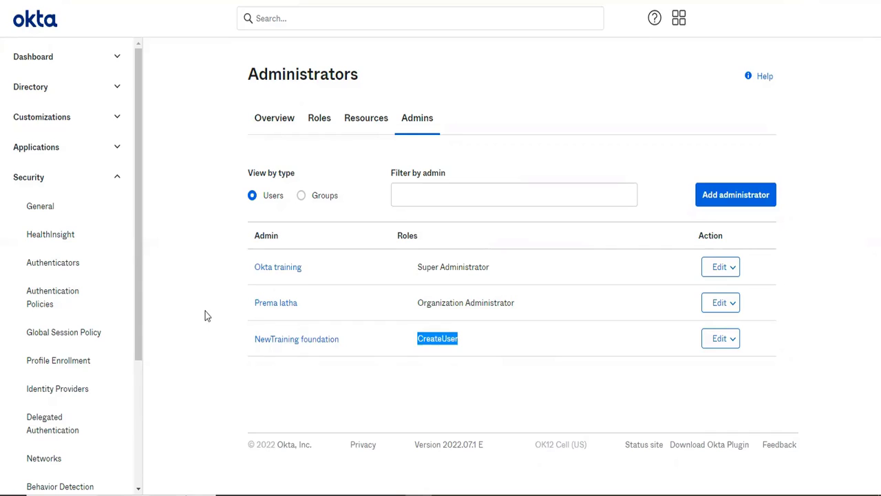
triple_click(485, 302)
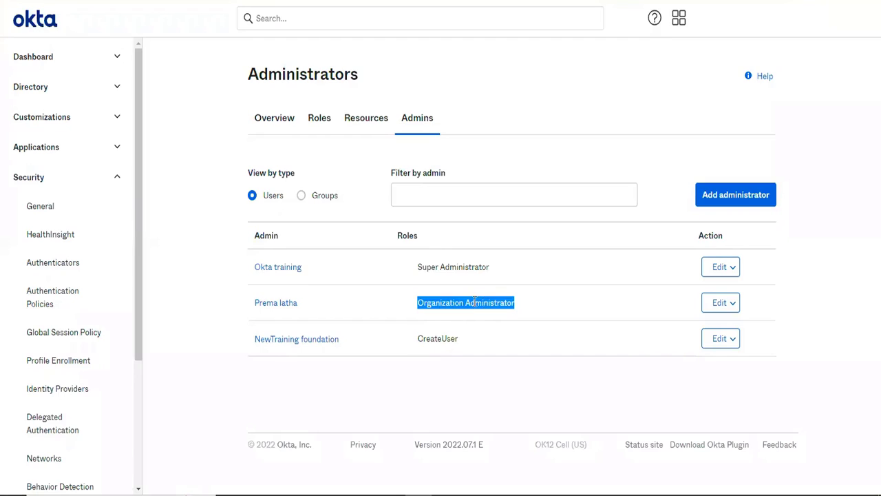
triple_click(439, 267)
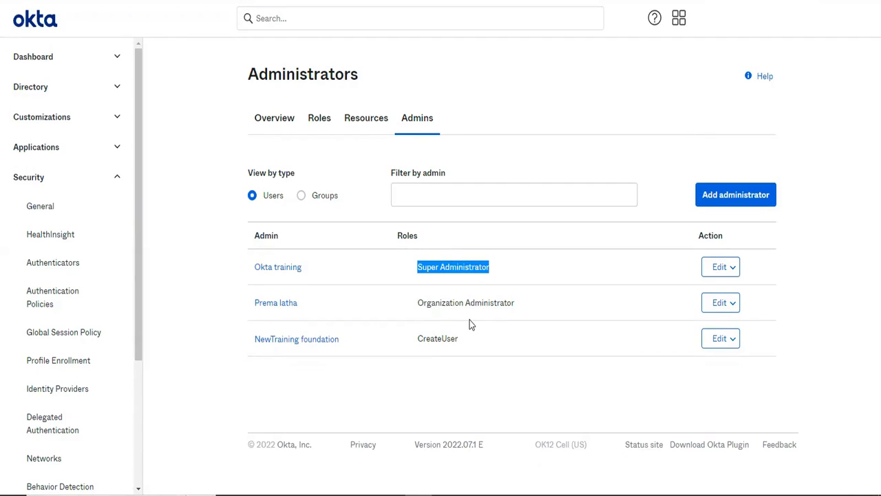
triple_click(446, 338)
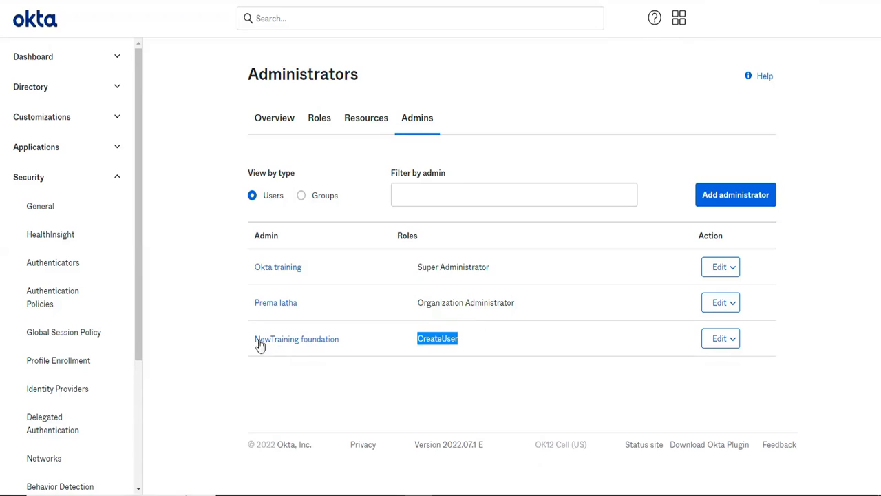